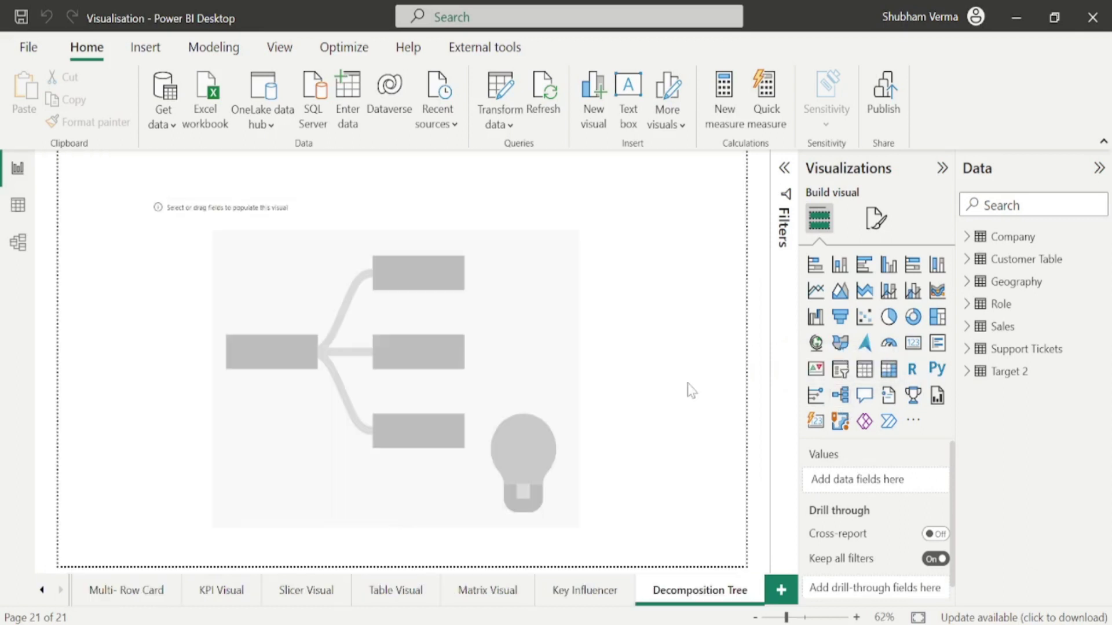
Add Total Sales from the Sales table to the decomposition tree's Analyze field.
{"action": "left_click", "coordinate": [550, 392]}
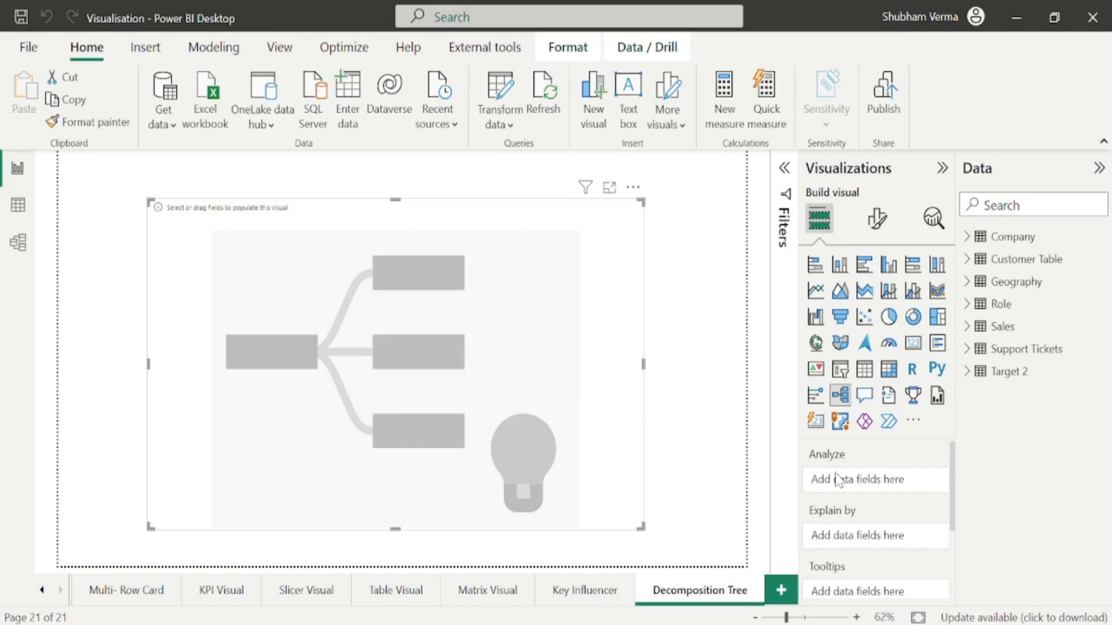
{"action": "left_click", "coordinate": [965, 329]}
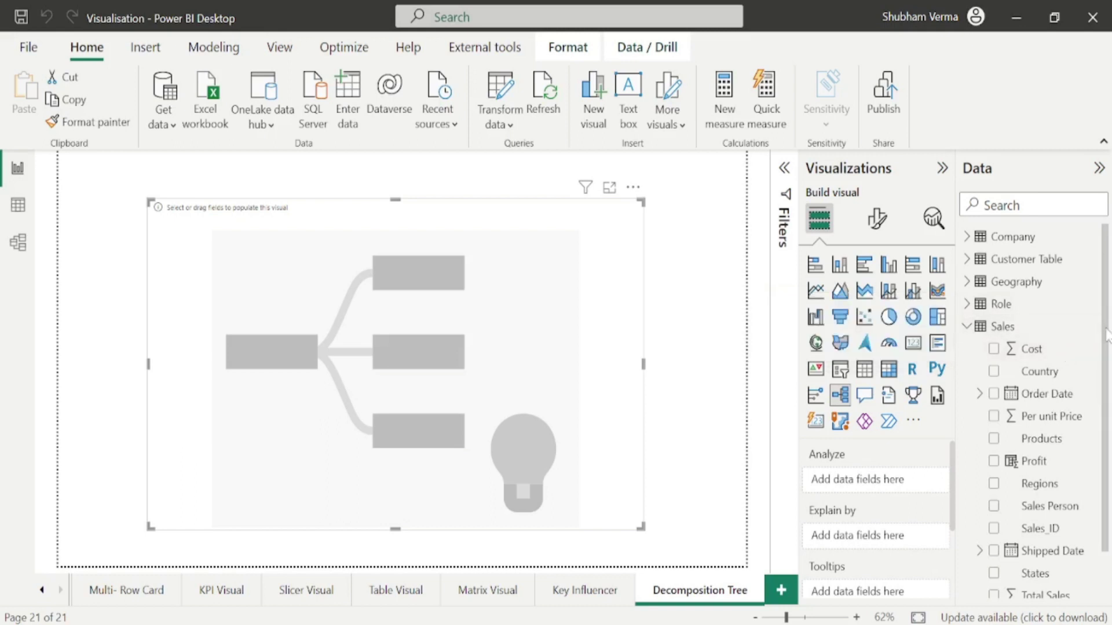
{"action": "left_click_drag", "start_coordinate": [1106, 335], "coordinate": [1103, 431]}
{"action": "left_click_drag", "start_coordinate": [1045, 547], "coordinate": [883, 486]}
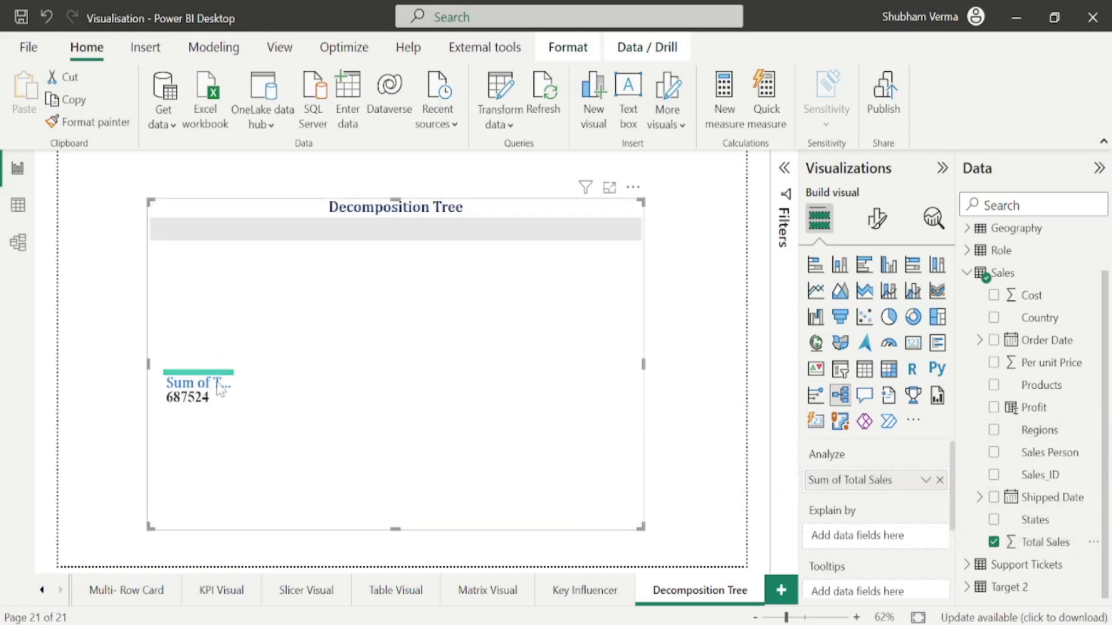
Rename the decomposition tree's analyzed measure as Total Sales.
{"action": "mouse_move", "coordinate": [220, 389]}
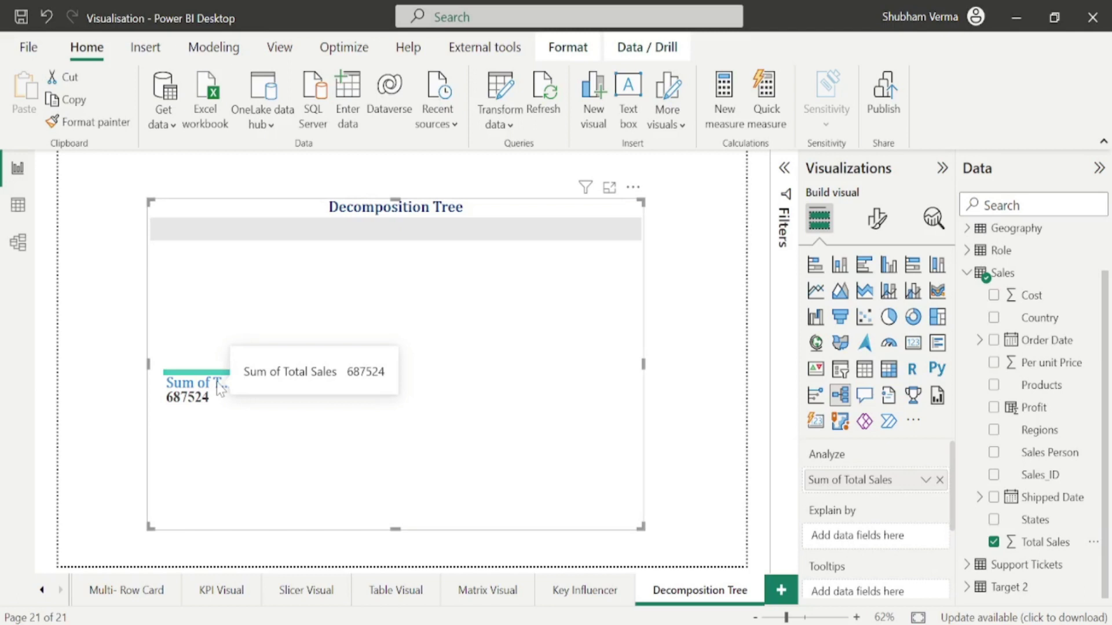
{"action": "double_click", "coordinate": [873, 489]}
{"action": "key", "text": "Home"}
{"action": "key", "text": "Delete"}
{"action": "key", "text": "Delete"}
{"action": "key", "text": "Delete"}
{"action": "key", "text": "Delete"}
{"action": "key", "text": "Delete"}
{"action": "key", "text": "Delete"}
{"action": "key", "text": "Delete"}
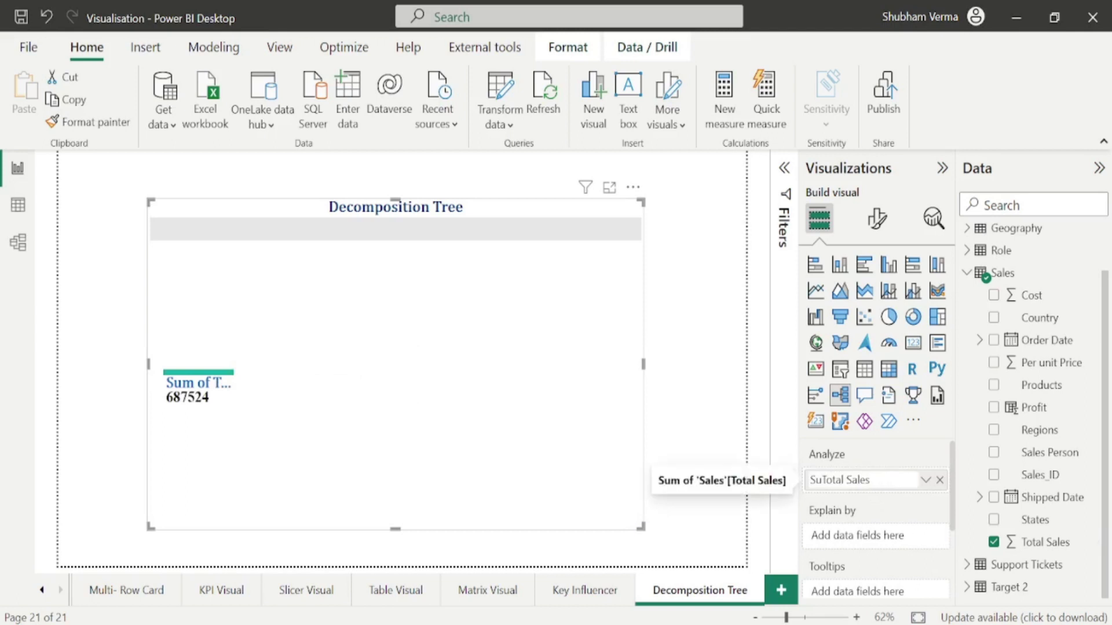
{"action": "key", "text": "Return"}
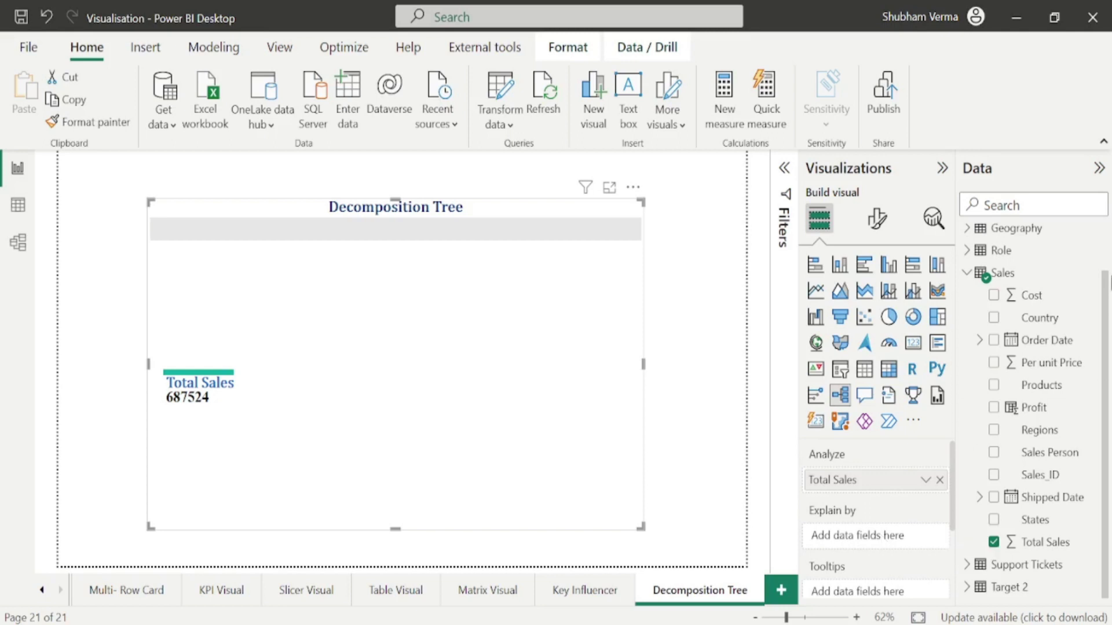
Add Country to the Explain by field and split Total Sales by High value.
{"action": "left_click_drag", "start_coordinate": [1053, 324], "coordinate": [903, 546]}
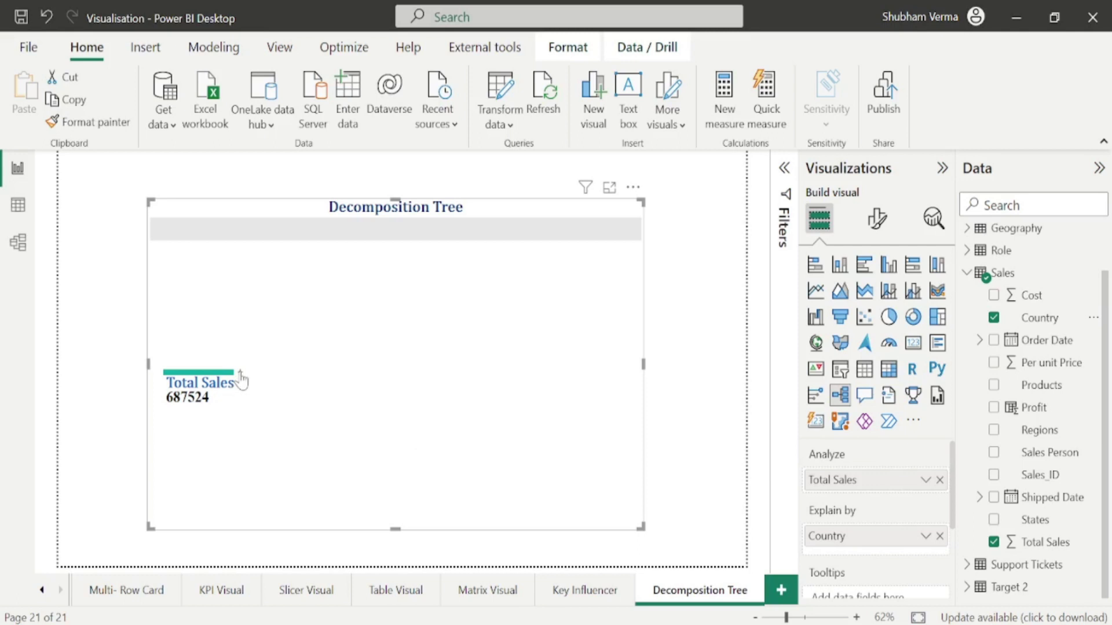
{"action": "left_click", "coordinate": [240, 372]}
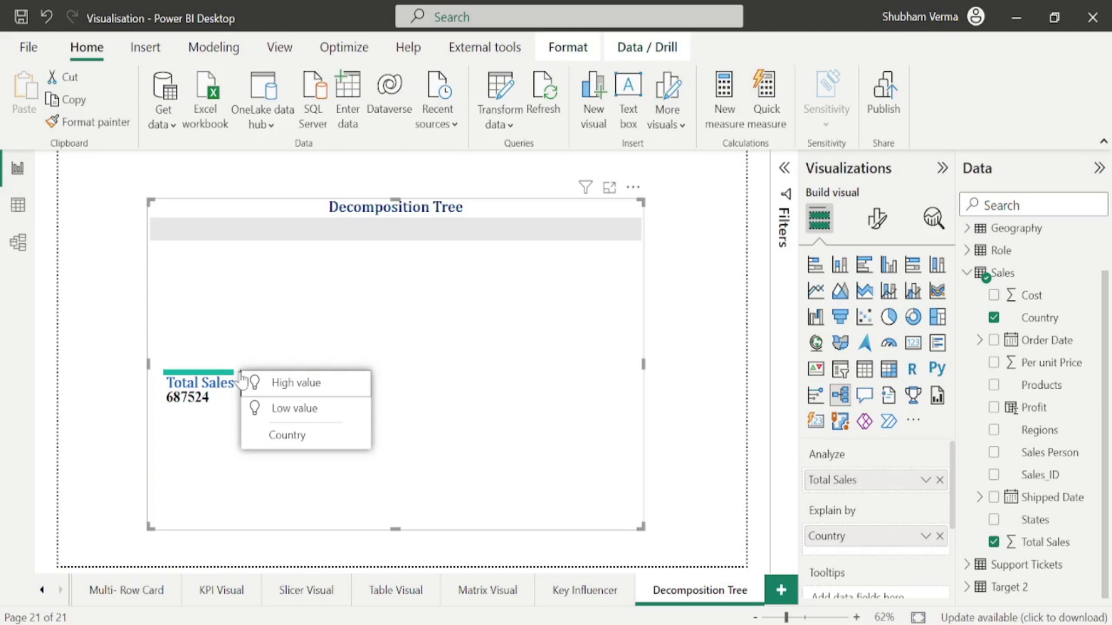
{"action": "left_click", "coordinate": [316, 389]}
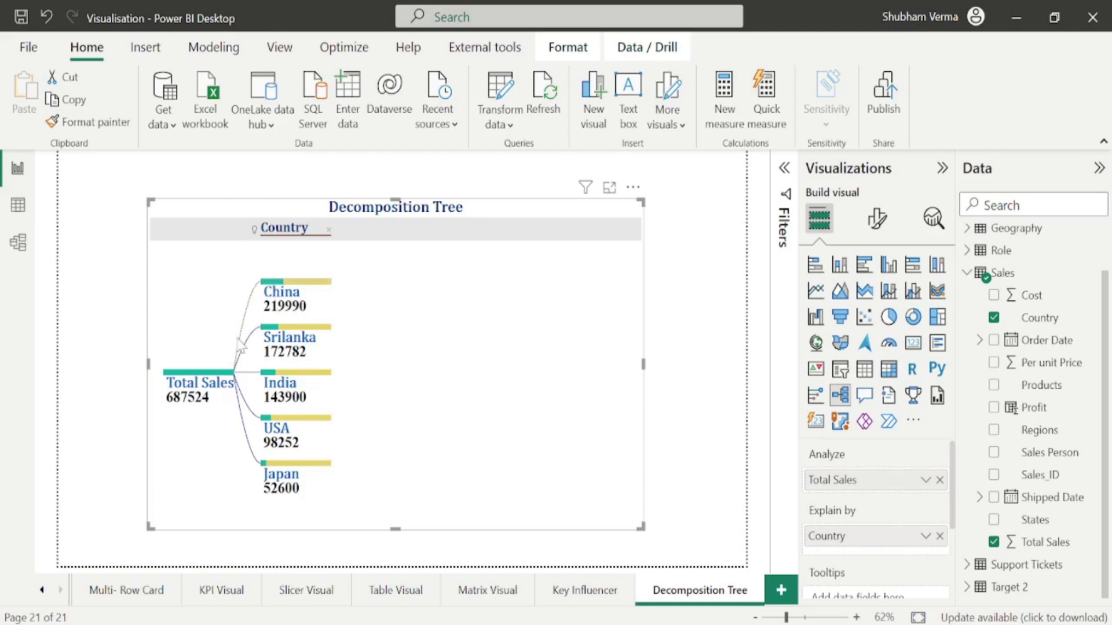
{"action": "mouse_move", "coordinate": [267, 295]}
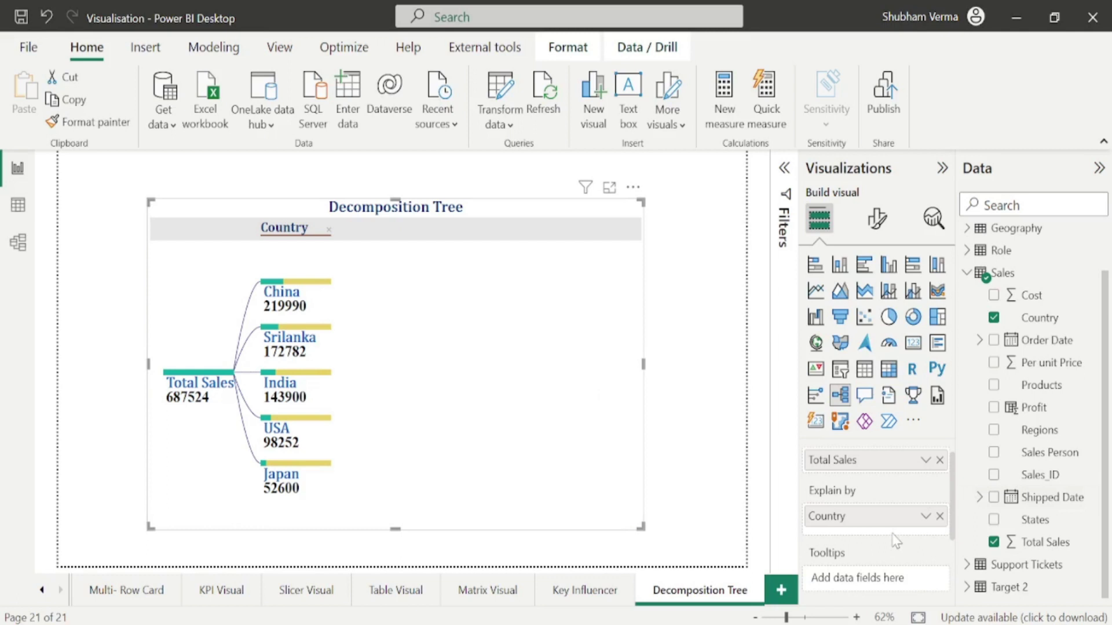
Add Regions to the Explain by field and split the China node by High value.
{"action": "left_click_drag", "start_coordinate": [1041, 435], "coordinate": [896, 542]}
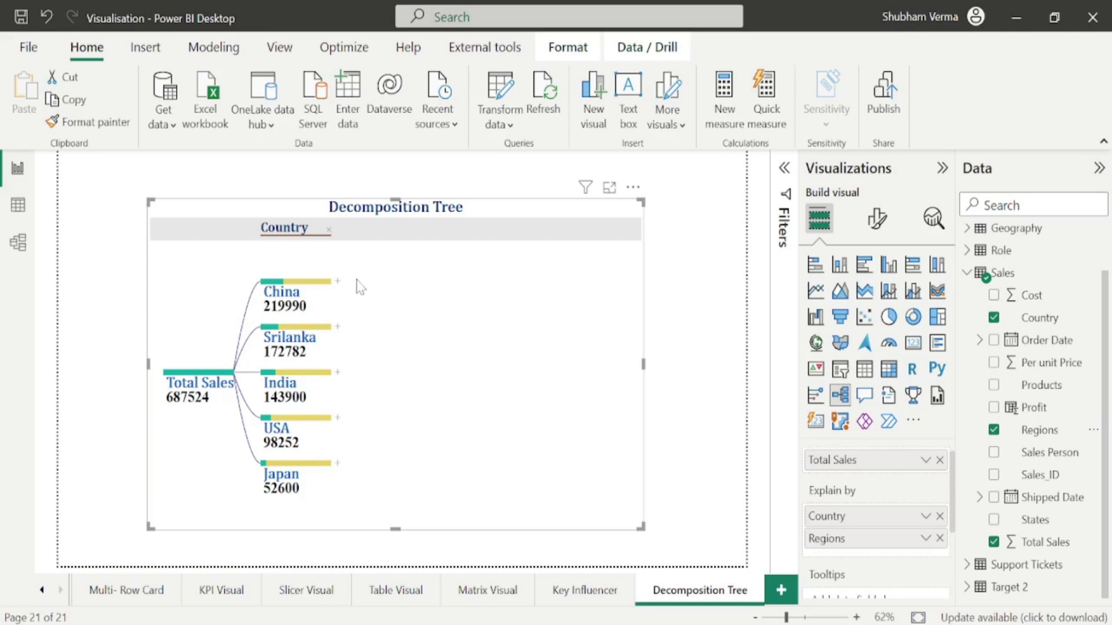
{"action": "left_click", "coordinate": [338, 285]}
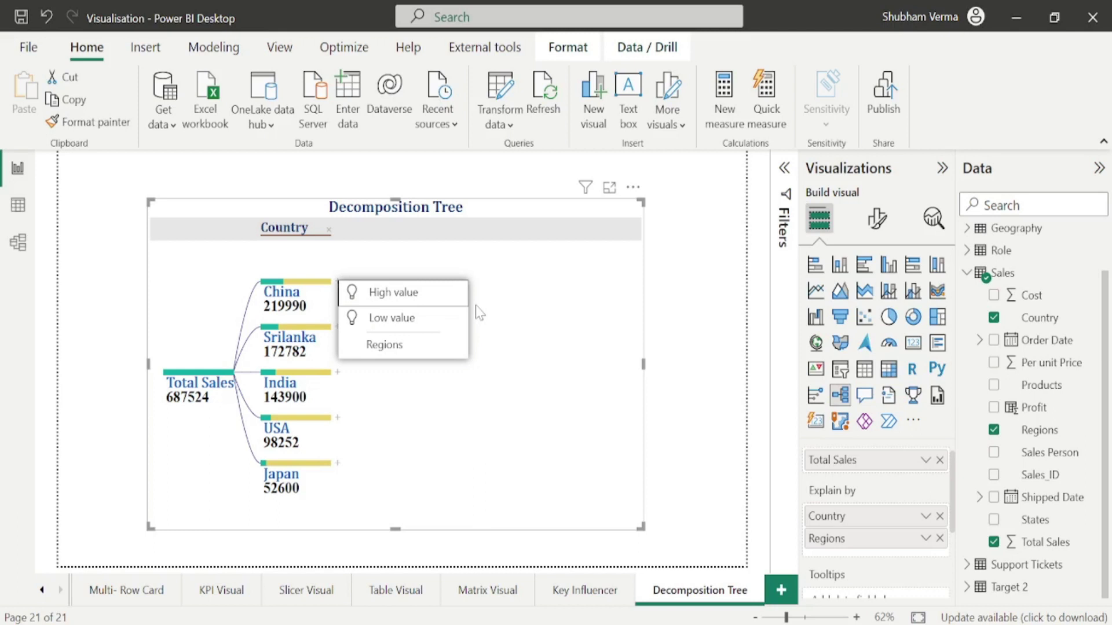
{"action": "left_click", "coordinate": [408, 294]}
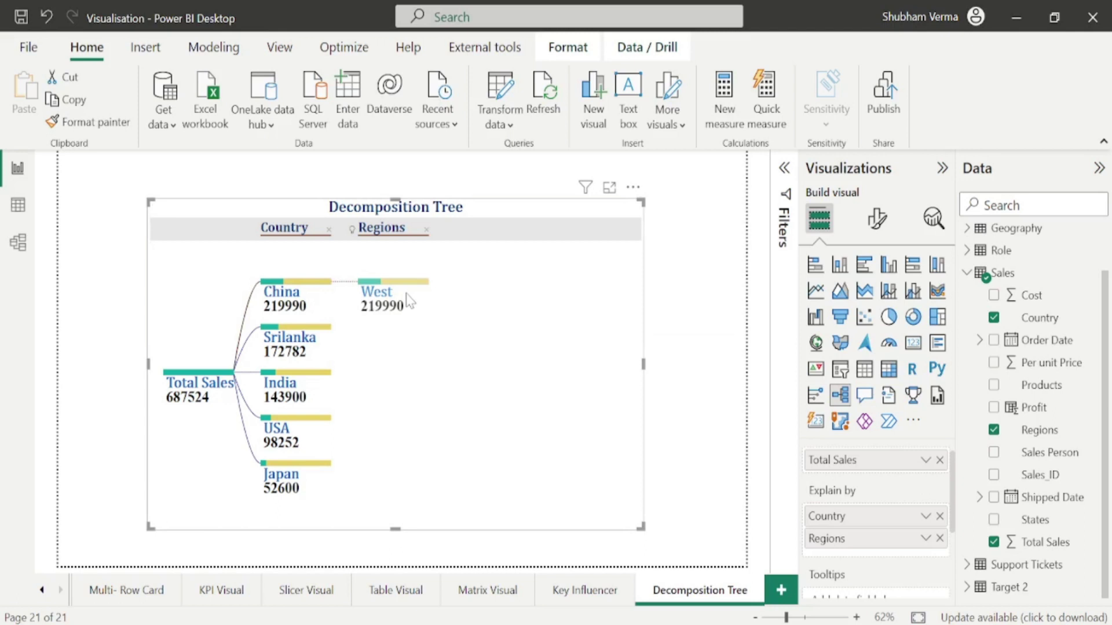
{"action": "mouse_move", "coordinate": [404, 317]}
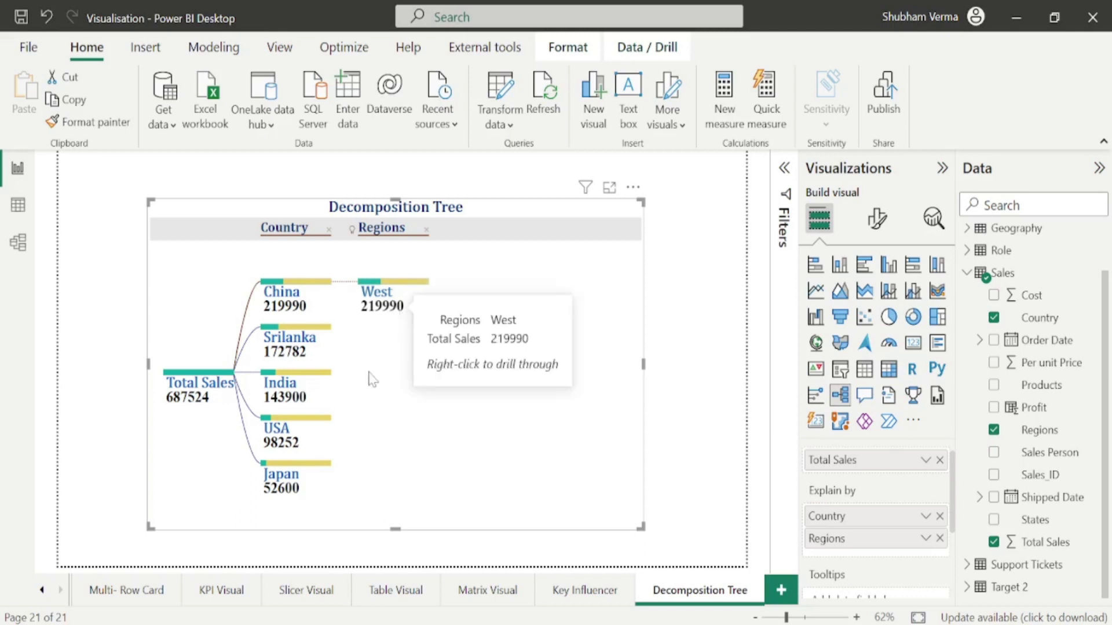
Expand the Srilanka, USA and Japan nodes in turn to examine their sales by region.
{"action": "left_click", "coordinate": [331, 337]}
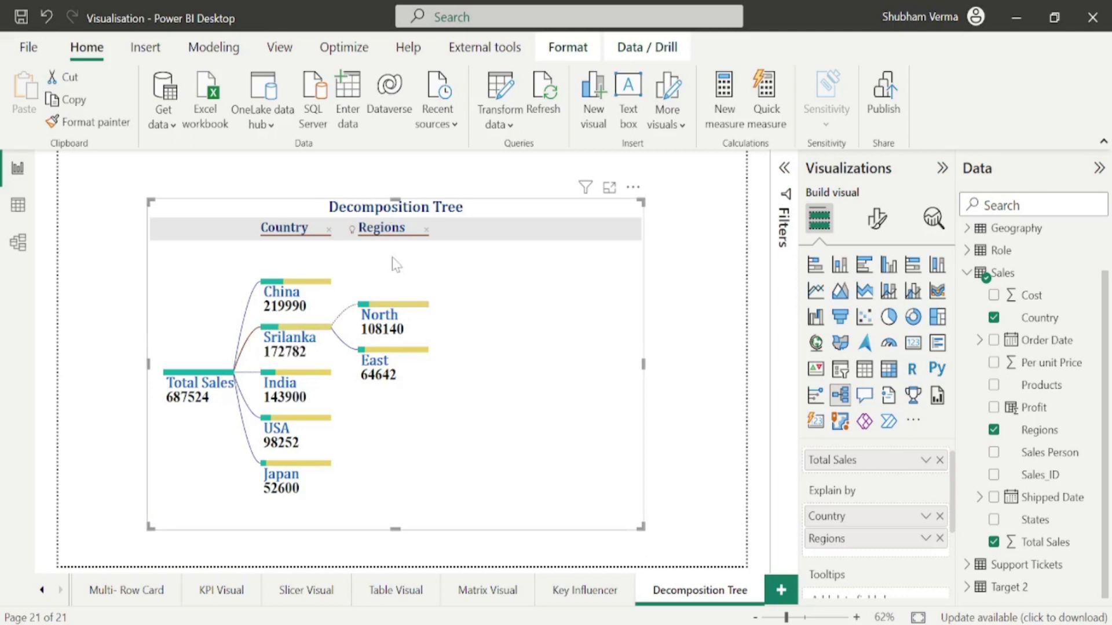
{"action": "mouse_move", "coordinate": [409, 342]}
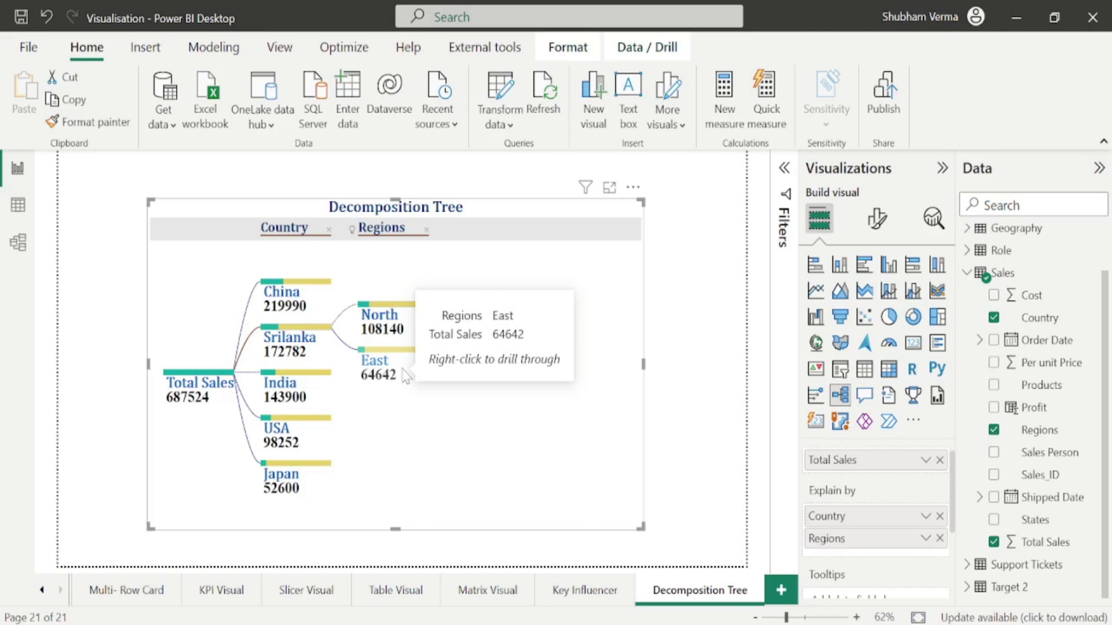
{"action": "left_click", "coordinate": [334, 424]}
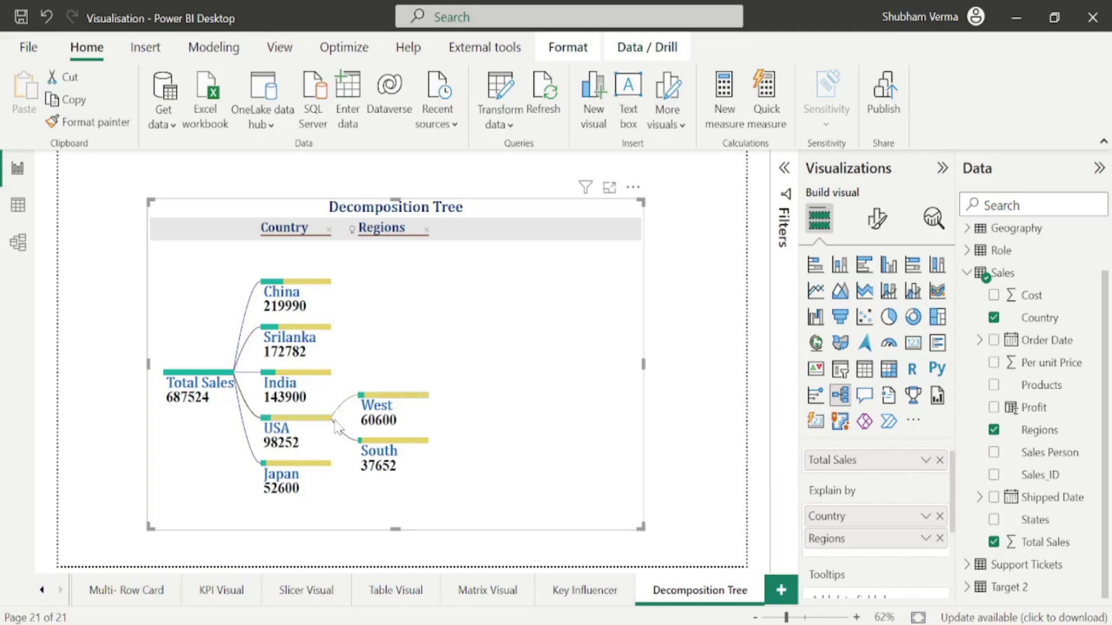
{"action": "left_click", "coordinate": [328, 466]}
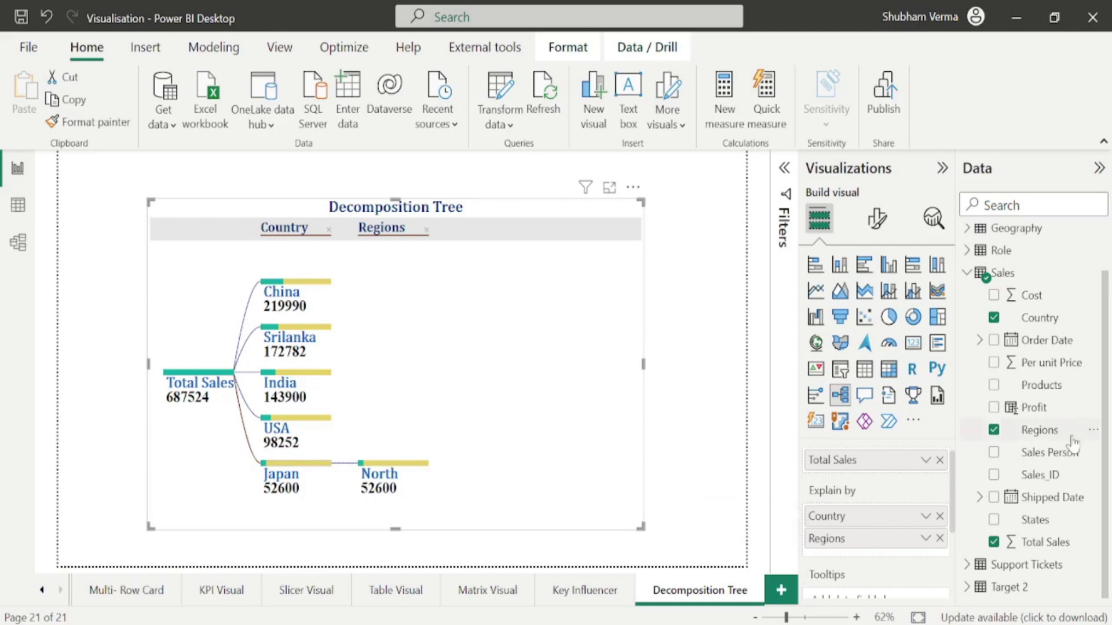
Add Products to the Explain by field and split Japan's North region by High value.
{"action": "left_click_drag", "start_coordinate": [1052, 388], "coordinate": [888, 557]}
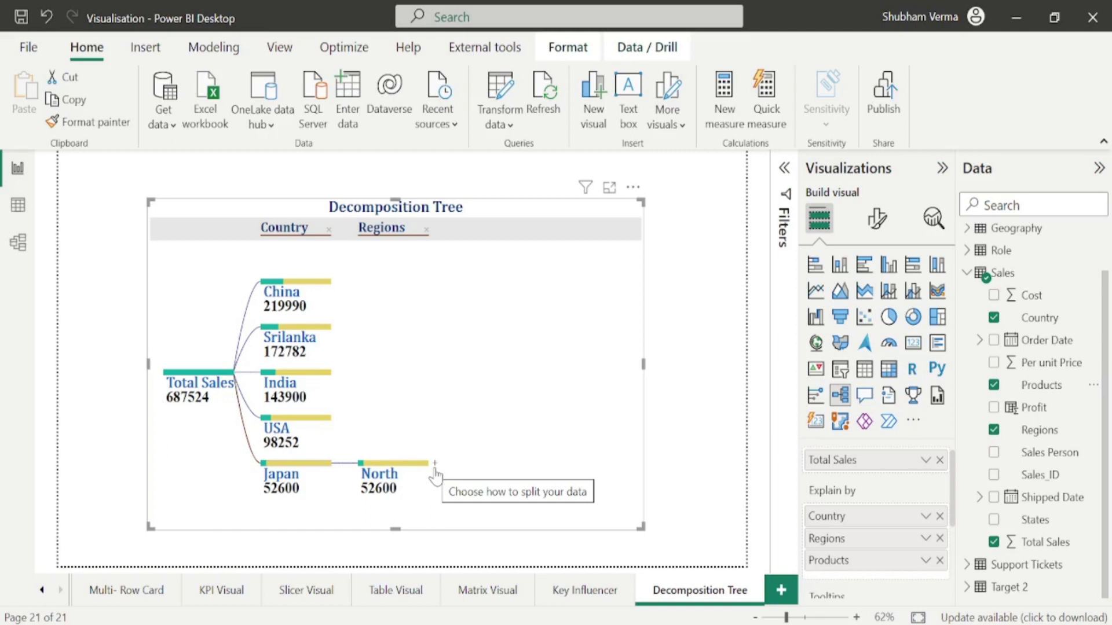
{"action": "left_click", "coordinate": [434, 468]}
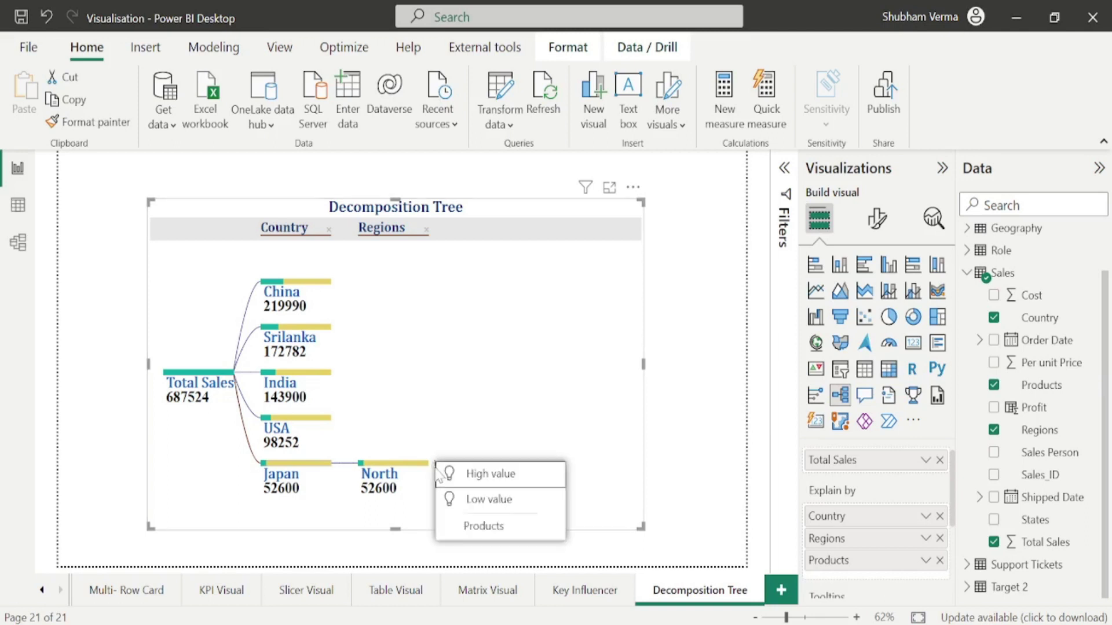
{"action": "left_click", "coordinate": [466, 475]}
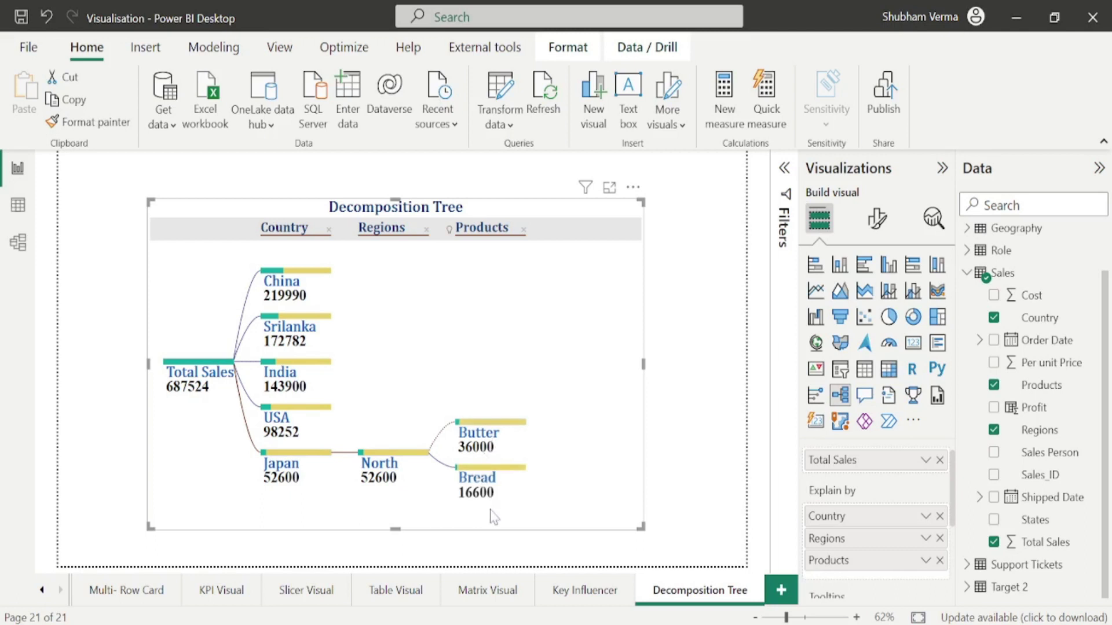
{"action": "mouse_move", "coordinate": [517, 491]}
Expand India's East region into its products, and switch the expanded branch to Srilanka's East region.
{"action": "left_click", "coordinate": [333, 368]}
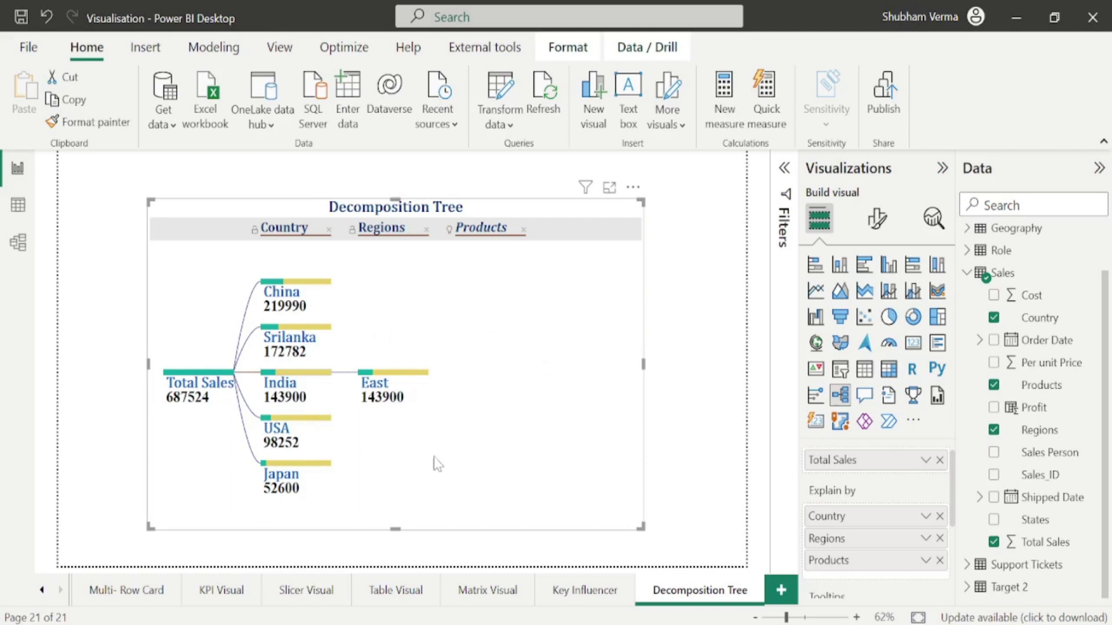
{"action": "left_click", "coordinate": [429, 379]}
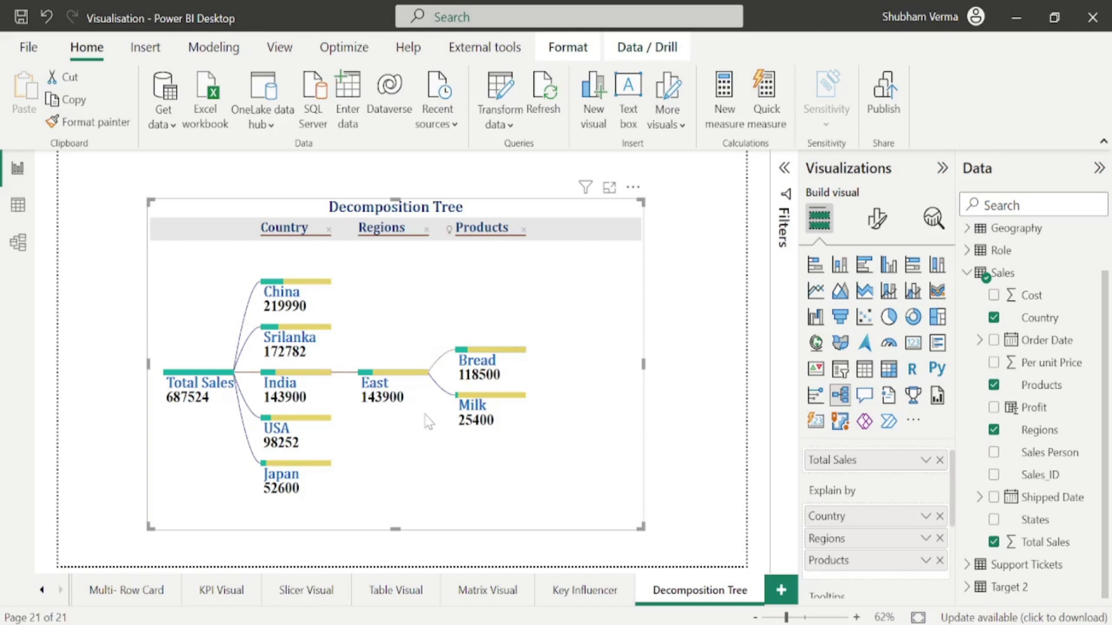
{"action": "left_click", "coordinate": [339, 341]}
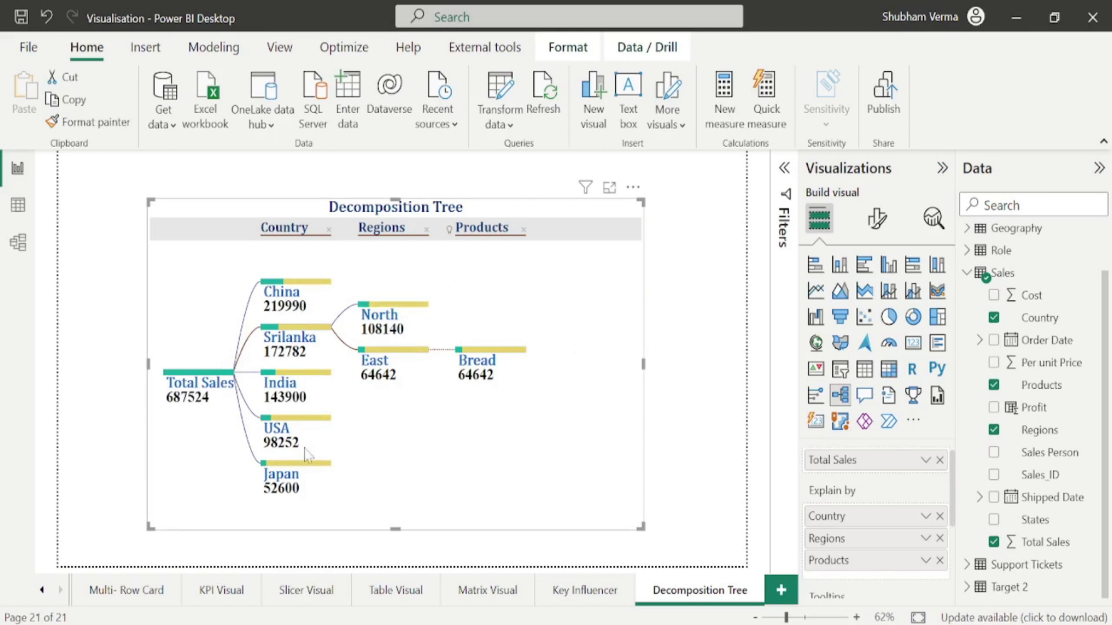
{"action": "mouse_move", "coordinate": [405, 383]}
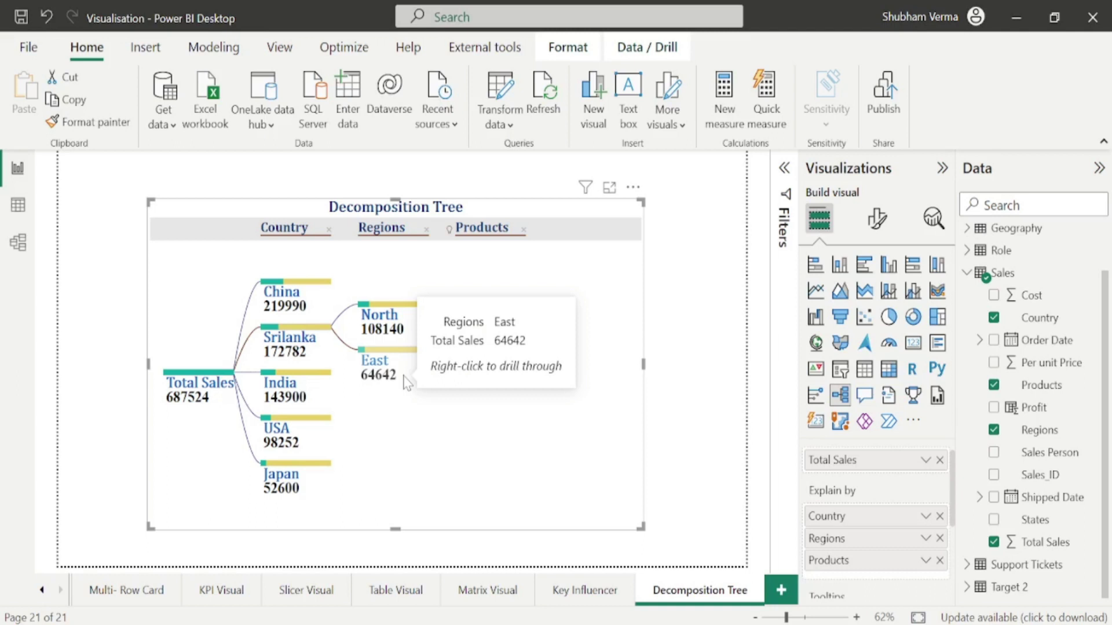
{"action": "left_click", "coordinate": [405, 382]}
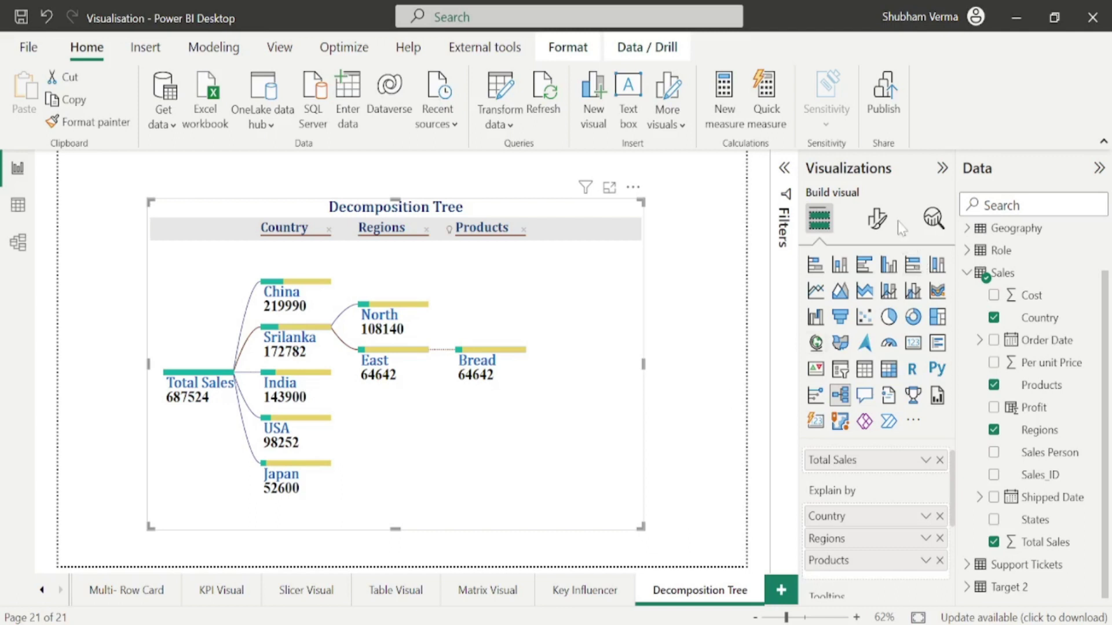
Show the visual's Analysis format settings, remove the Products level from the tree and view the split choices for Srilanka's North region.
{"action": "left_click", "coordinate": [878, 220]}
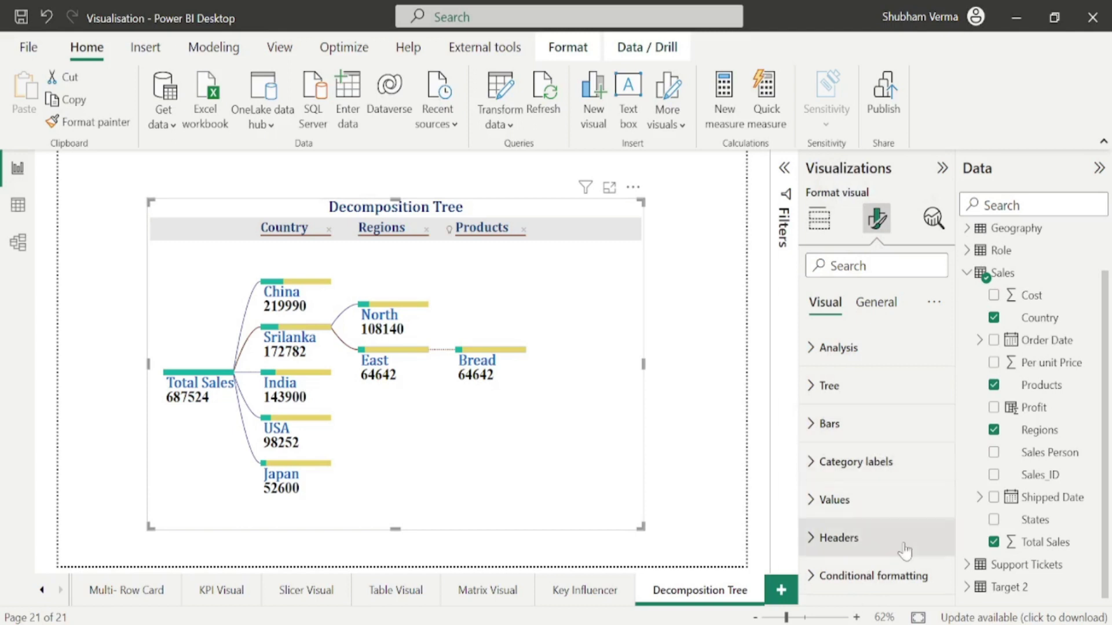
{"action": "left_click", "coordinate": [814, 357]}
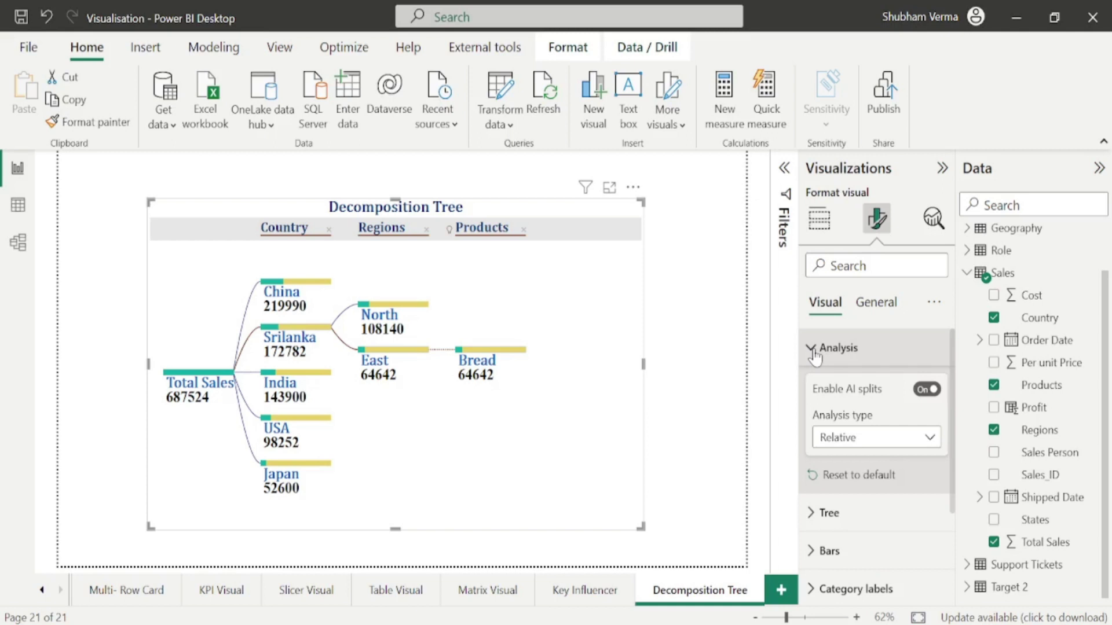
{"action": "left_click", "coordinate": [524, 230]}
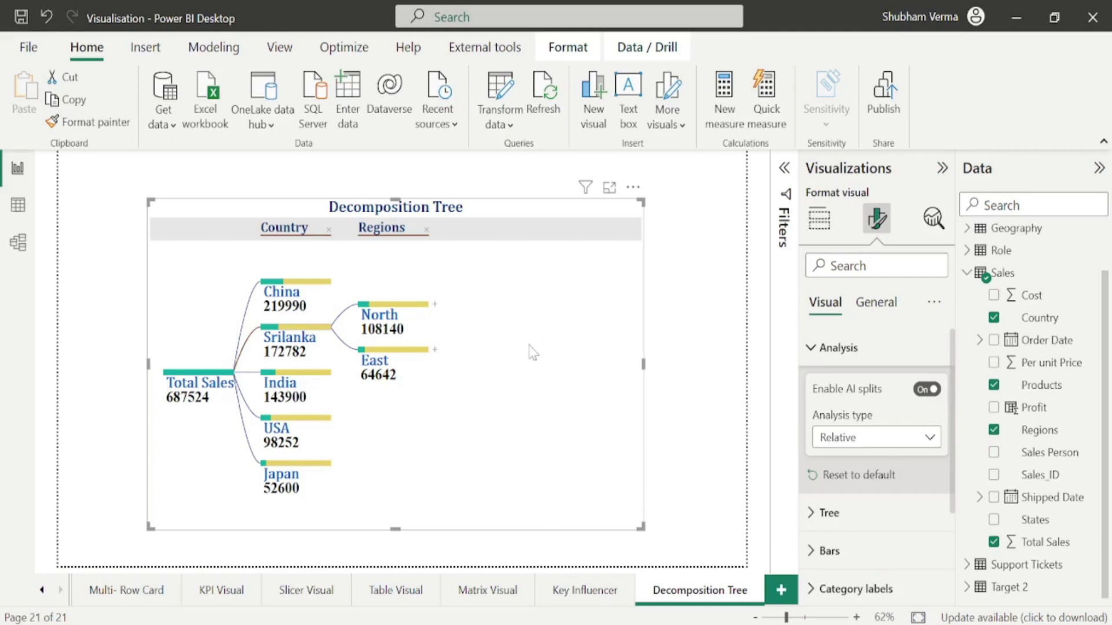
{"action": "left_click", "coordinate": [435, 305]}
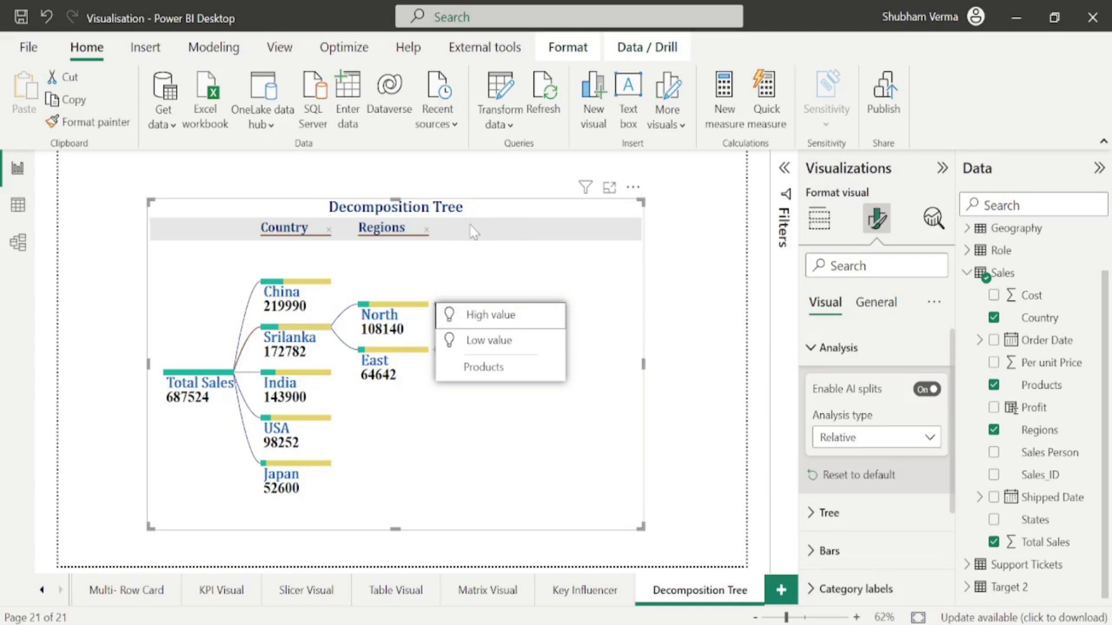
Turn off AI splits for the tree and split Srilanka's North region by Products.
{"action": "left_click", "coordinate": [935, 396]}
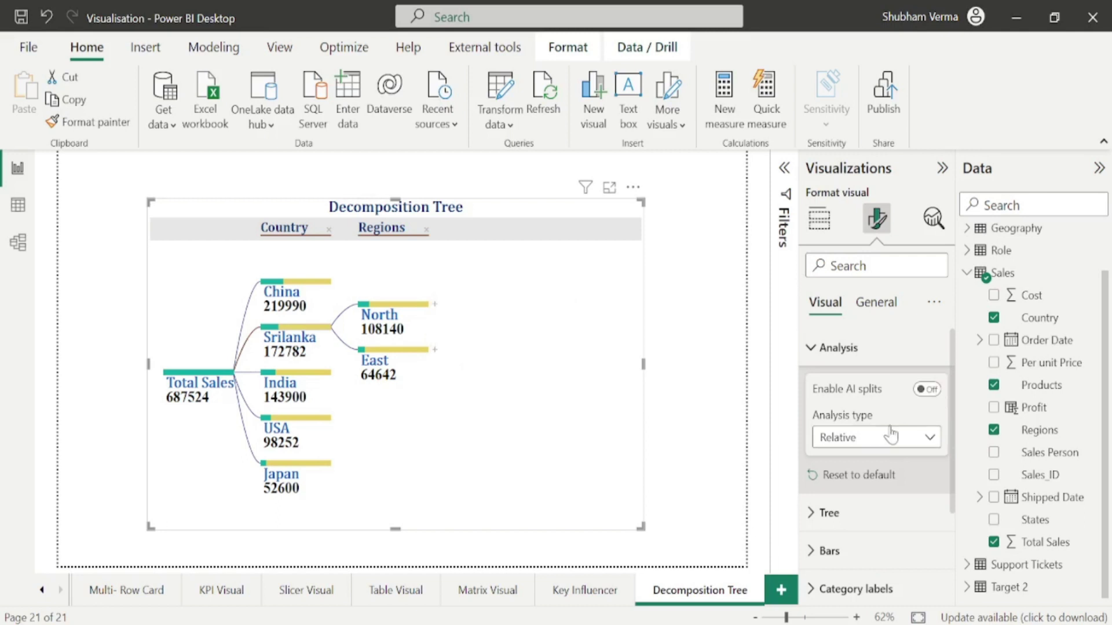
{"action": "left_click", "coordinate": [435, 305]}
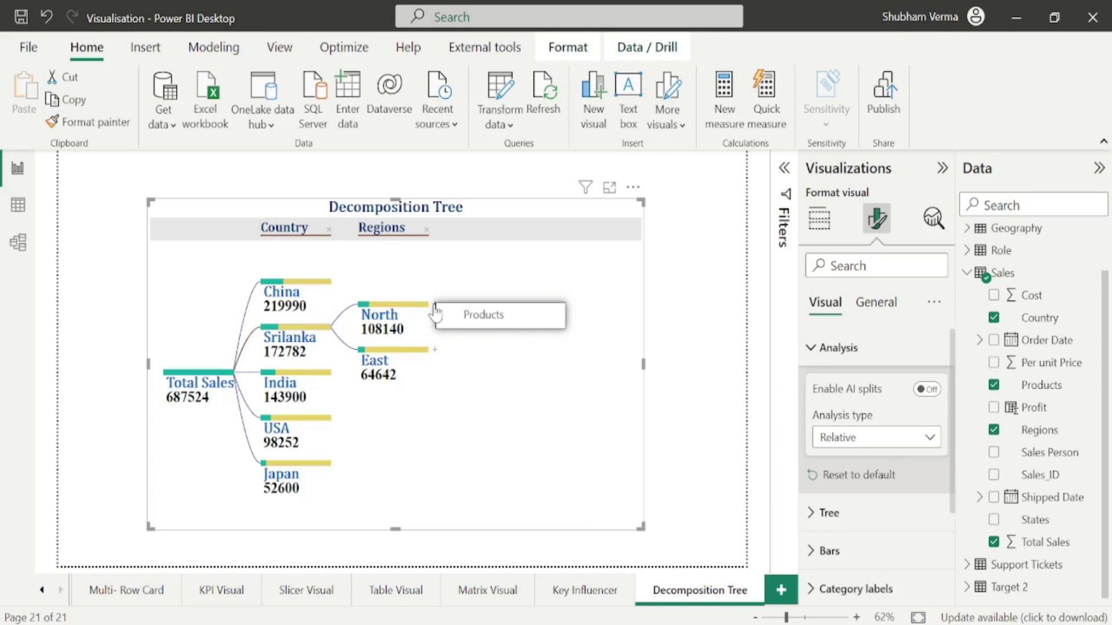
{"action": "left_click", "coordinate": [484, 314]}
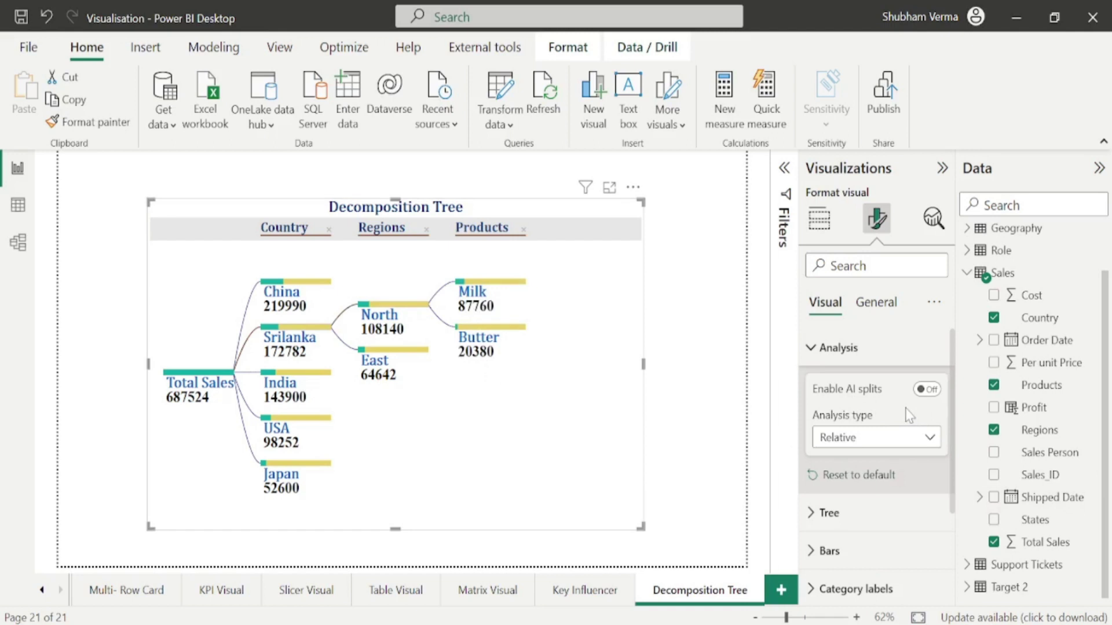
Try the Absolute analysis type for the decomposition tree, and return the setting to Relative.
{"action": "left_click", "coordinate": [860, 438]}
{"action": "left_click", "coordinate": [845, 460]}
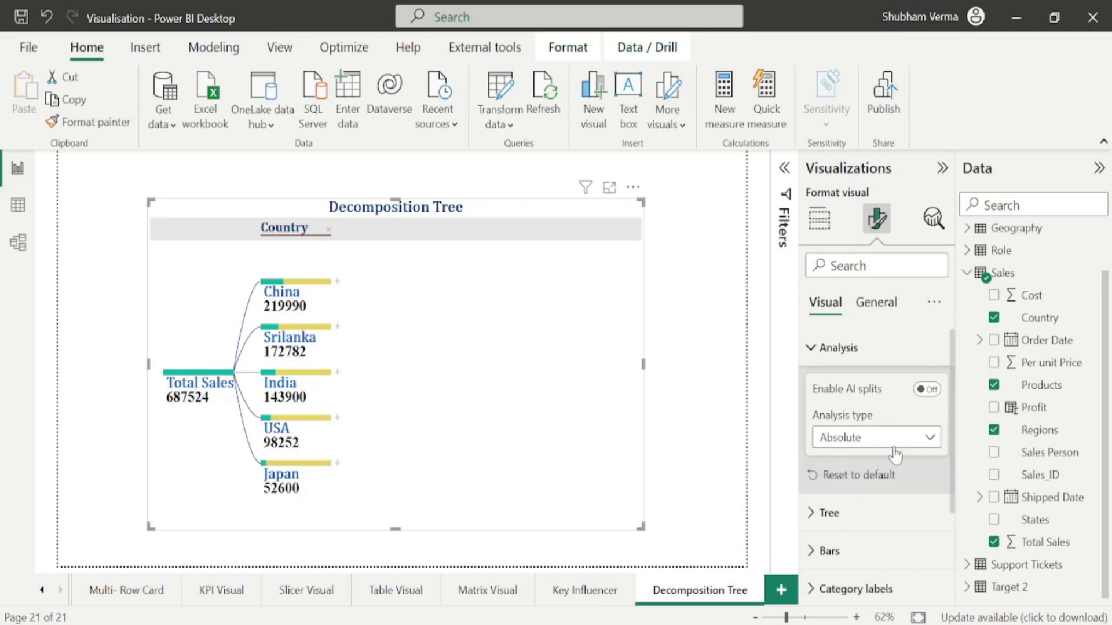
{"action": "left_click", "coordinate": [930, 442]}
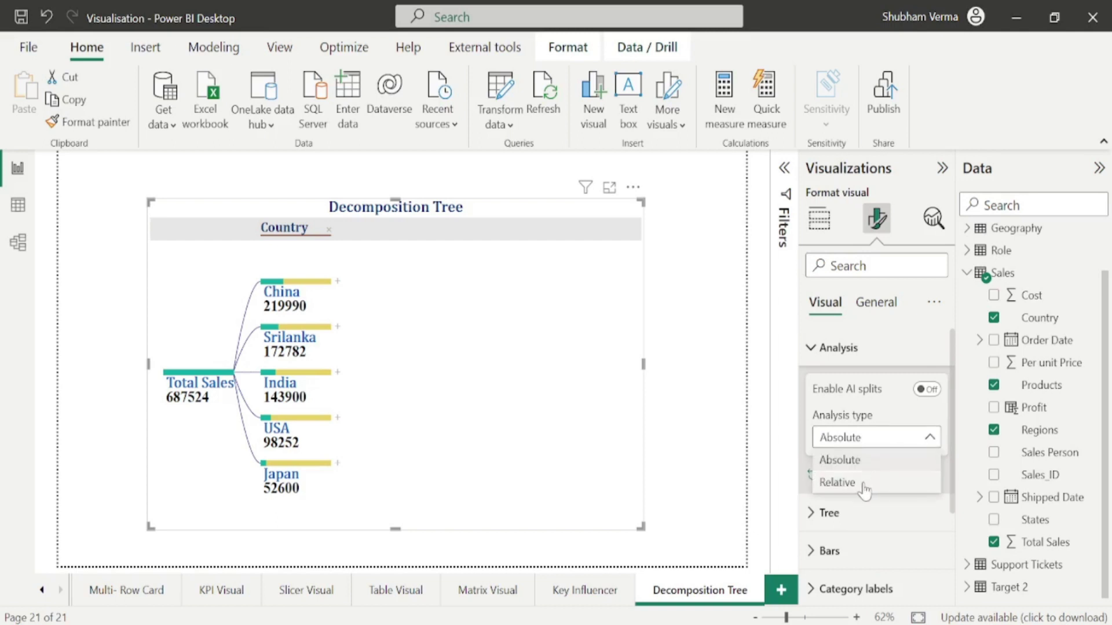
{"action": "left_click", "coordinate": [865, 484]}
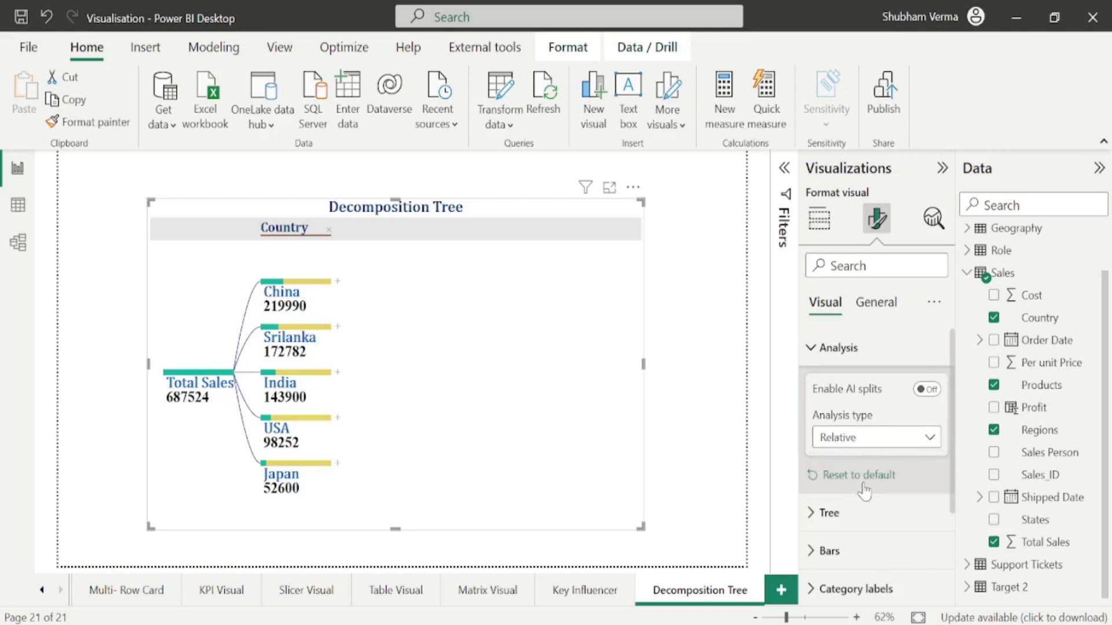
Split China by Regions, switch the expanded branch to Srilanka, and split its North region by Products.
{"action": "left_click", "coordinate": [338, 285]}
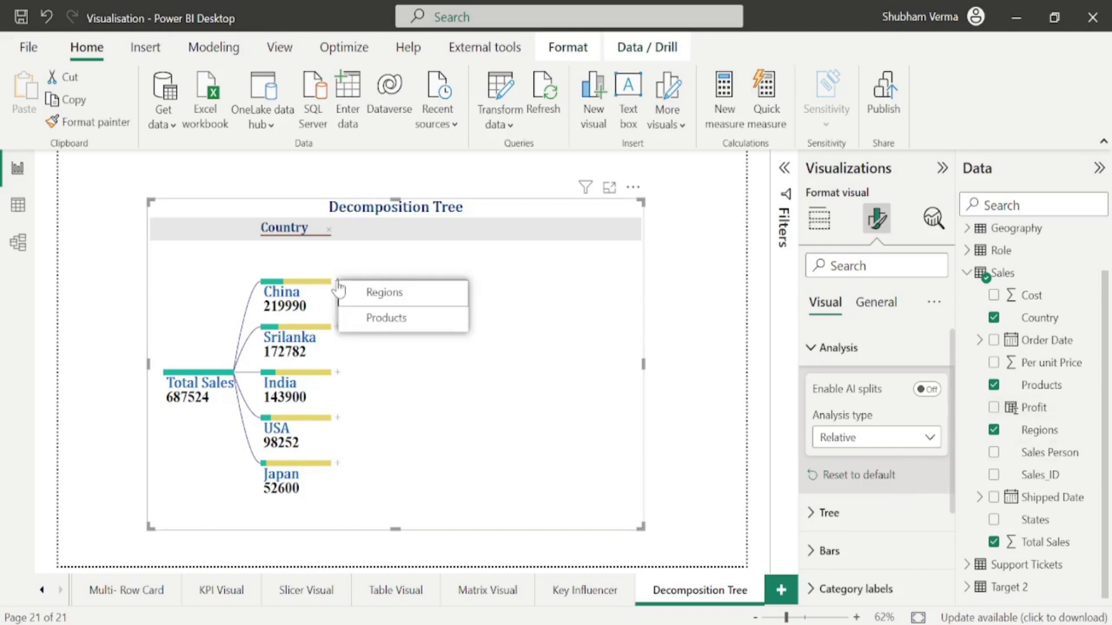
{"action": "left_click", "coordinate": [386, 293]}
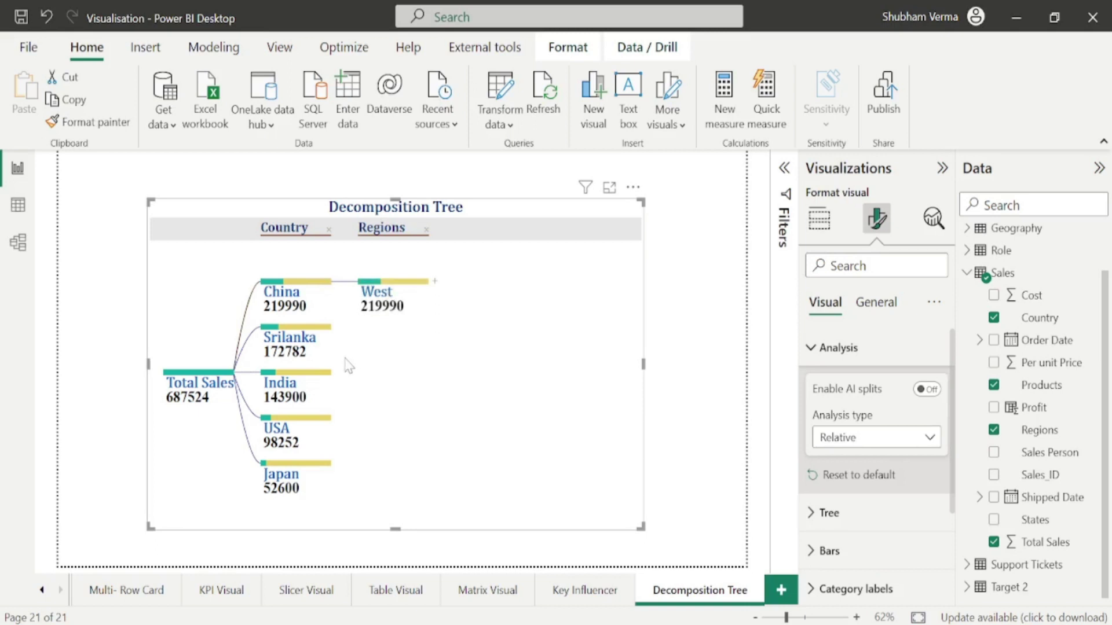
{"action": "left_click", "coordinate": [333, 328]}
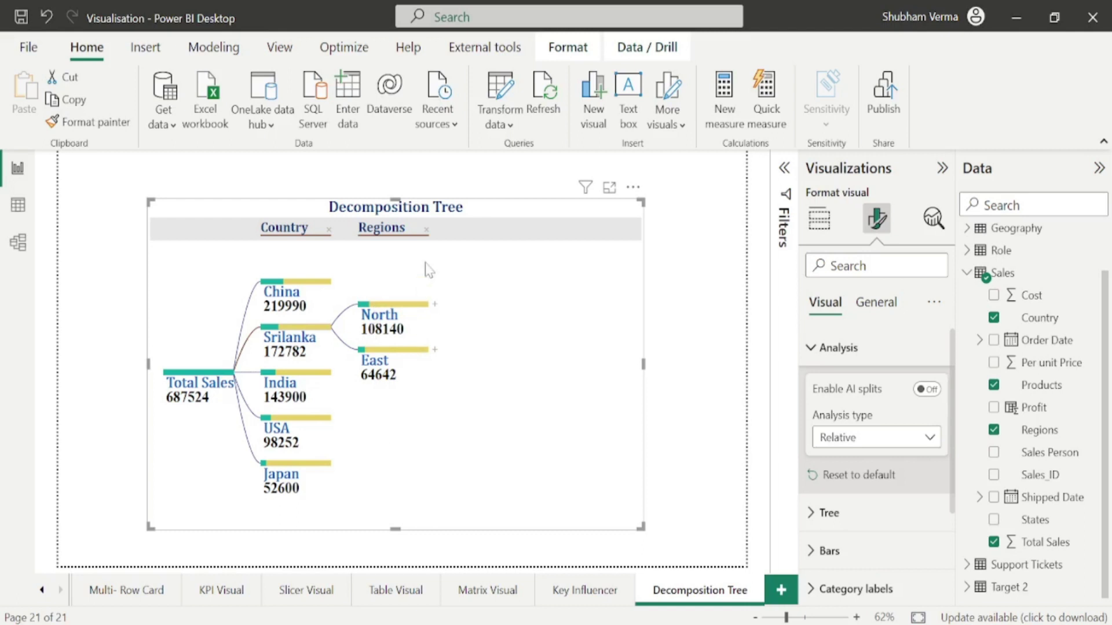
{"action": "left_click", "coordinate": [434, 306]}
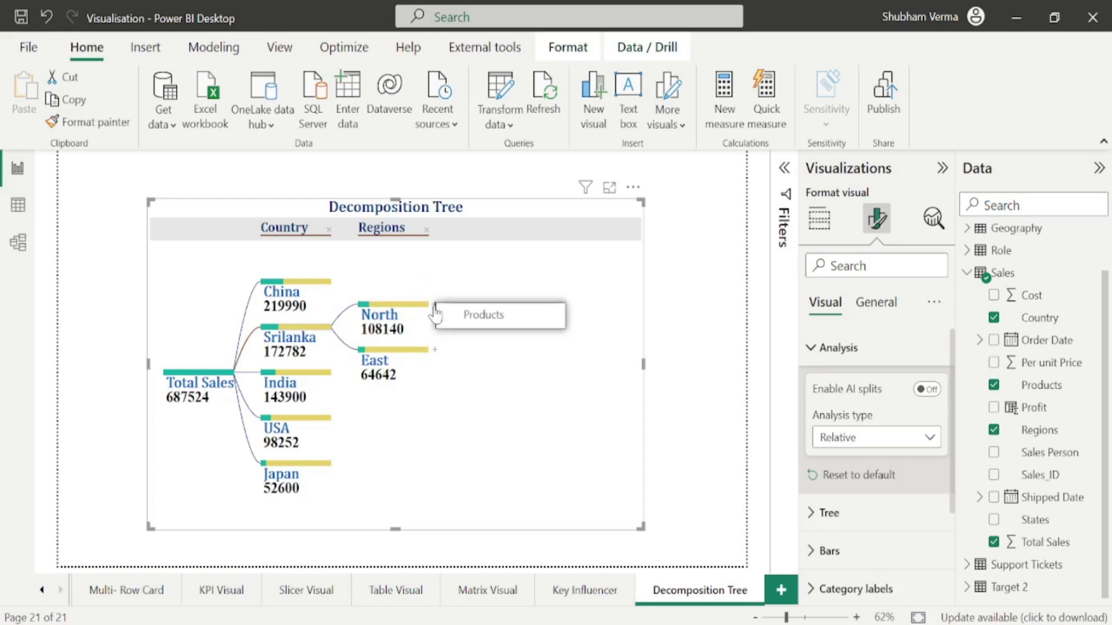
{"action": "left_click", "coordinate": [486, 320]}
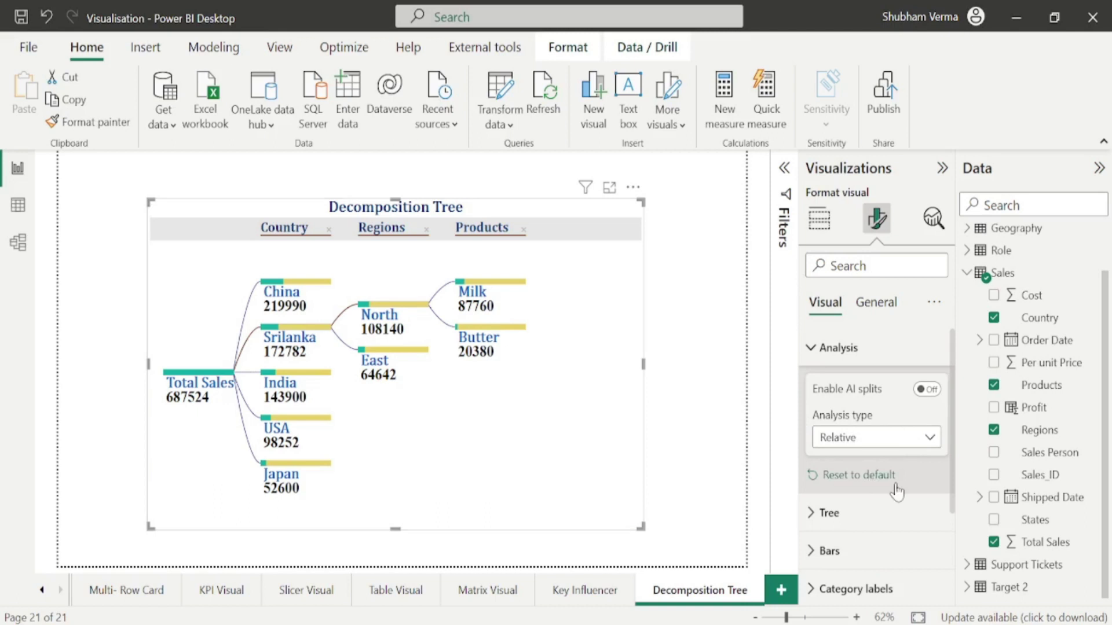
Set the density in the visual's Tree settings to Dense.
{"action": "left_click", "coordinate": [810, 358]}
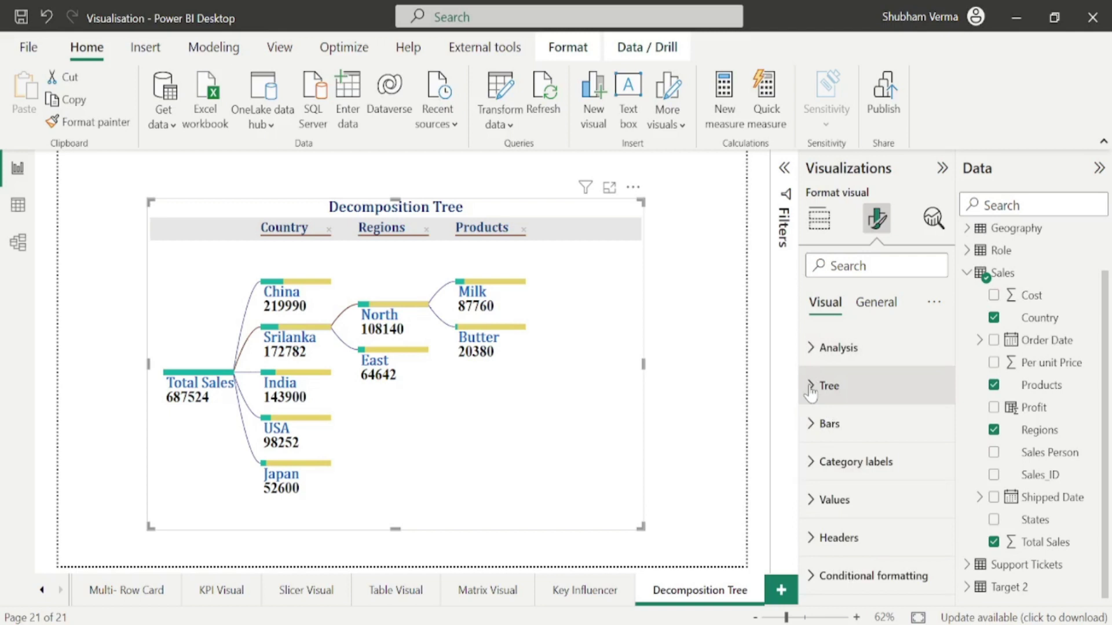
{"action": "left_click", "coordinate": [810, 392]}
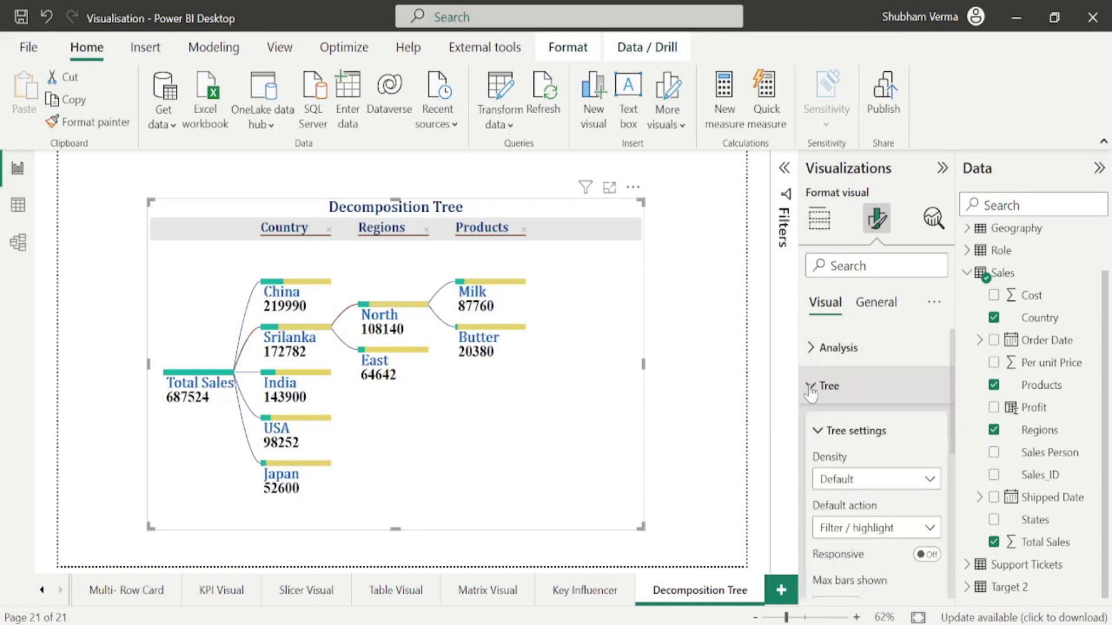
{"action": "left_click", "coordinate": [930, 486]}
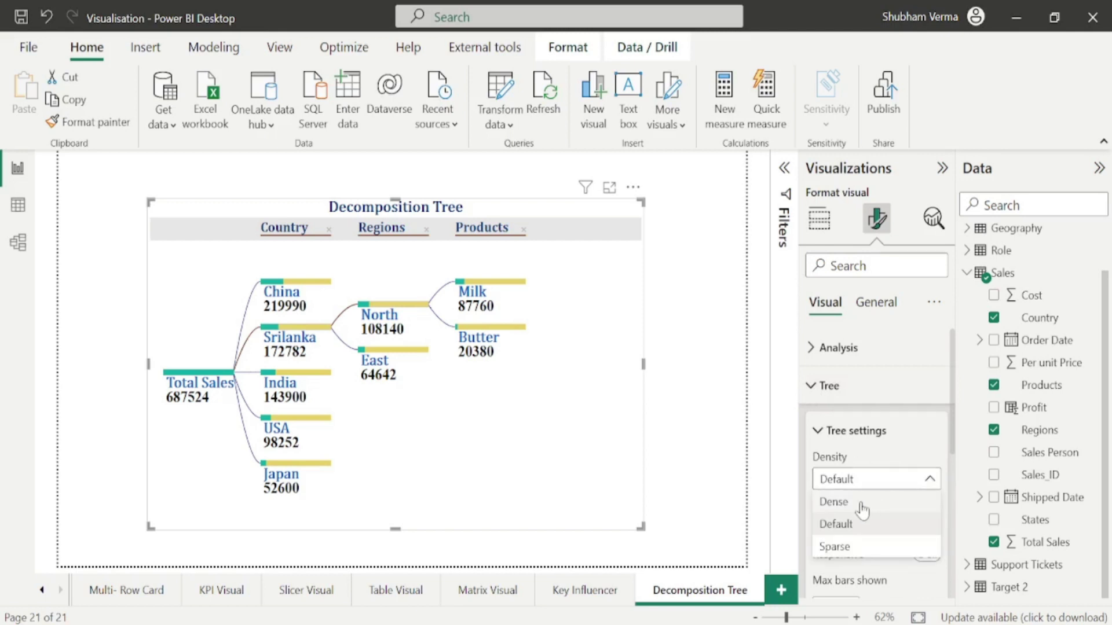
{"action": "key", "text": "Escape"}
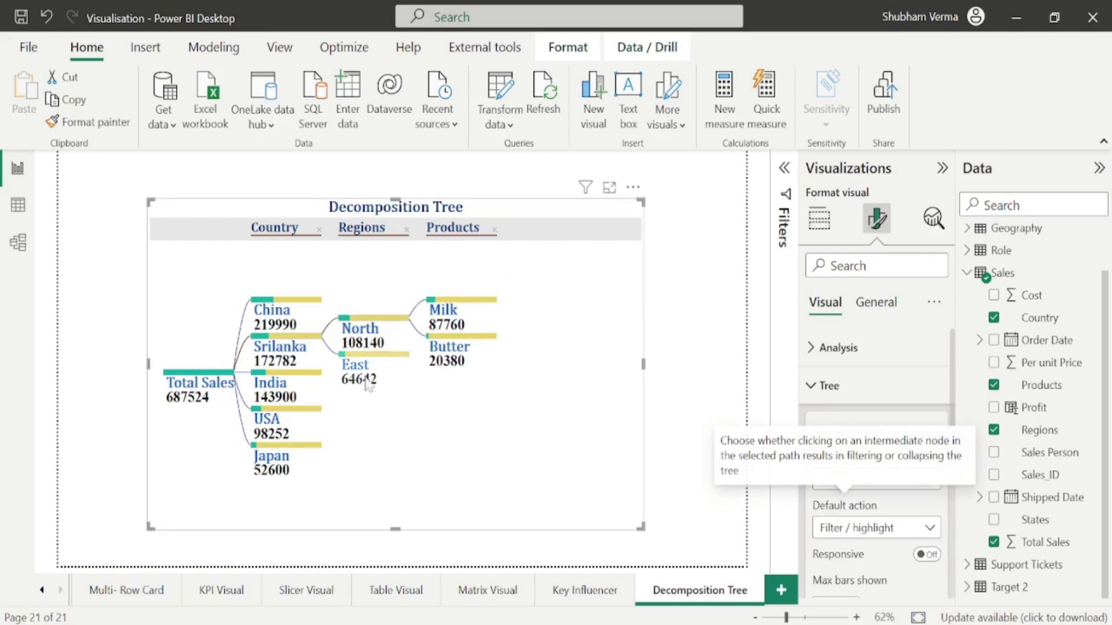
Set the tree's default action to Collapse and turn on Responsive.
{"action": "scroll", "coordinate": [949, 405], "scroll_direction": "down", "scroll_amount": 3}
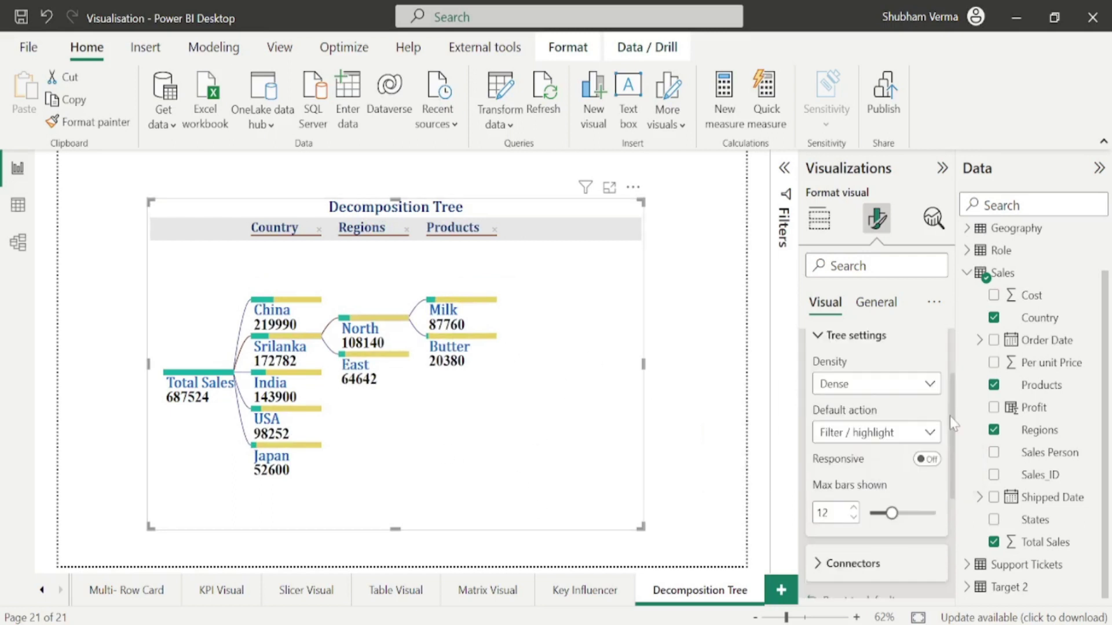
{"action": "scroll", "coordinate": [954, 392], "scroll_direction": "up", "scroll_amount": 2}
{"action": "scroll", "coordinate": [954, 393], "scroll_direction": "down", "scroll_amount": 2}
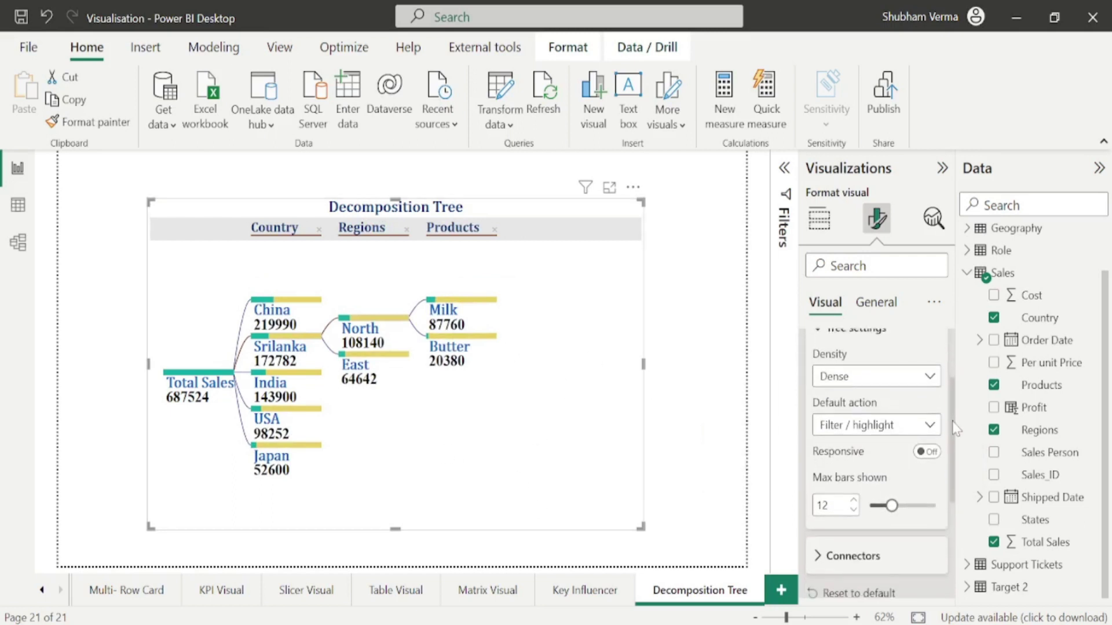
{"action": "left_click", "coordinate": [921, 423]}
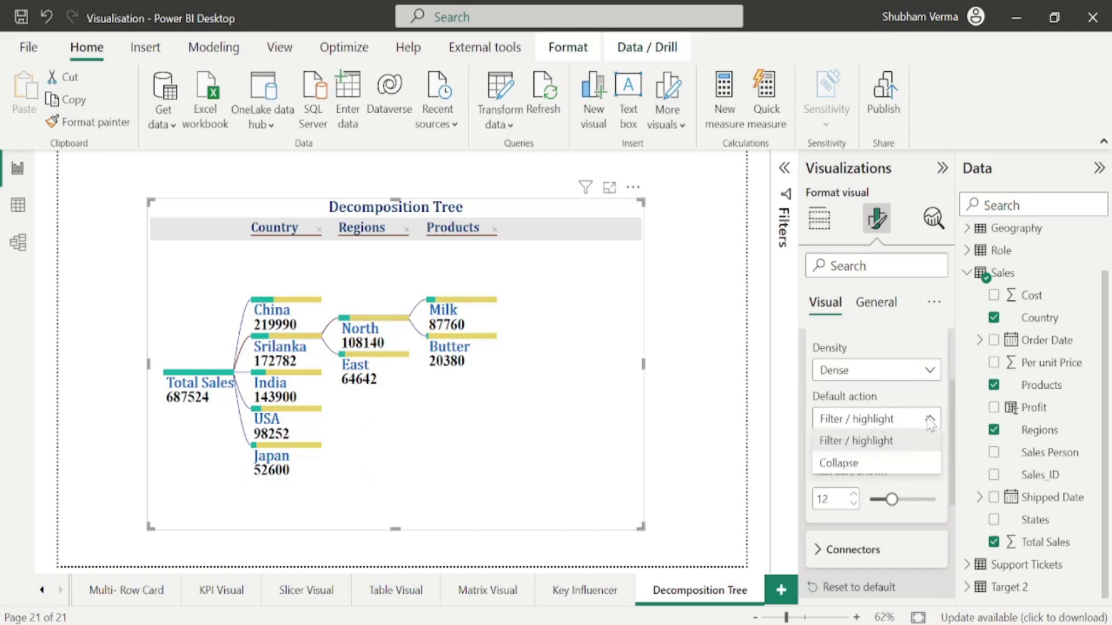
{"action": "left_click", "coordinate": [872, 462]}
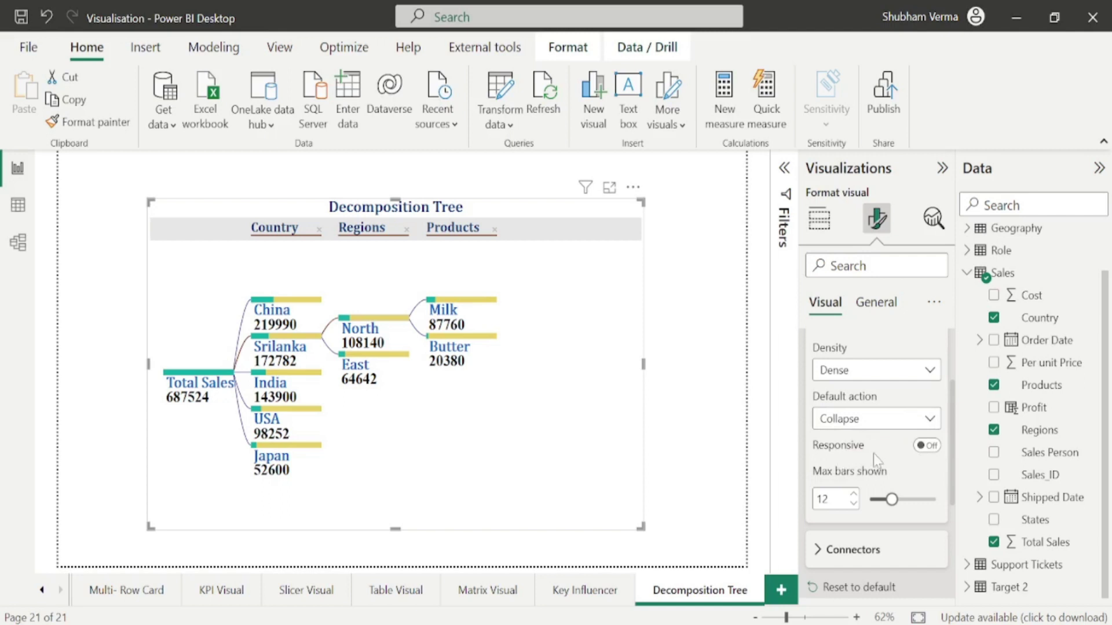
{"action": "left_click", "coordinate": [928, 445]}
{"action": "scroll", "coordinate": [956, 478], "scroll_direction": "down", "scroll_amount": 1}
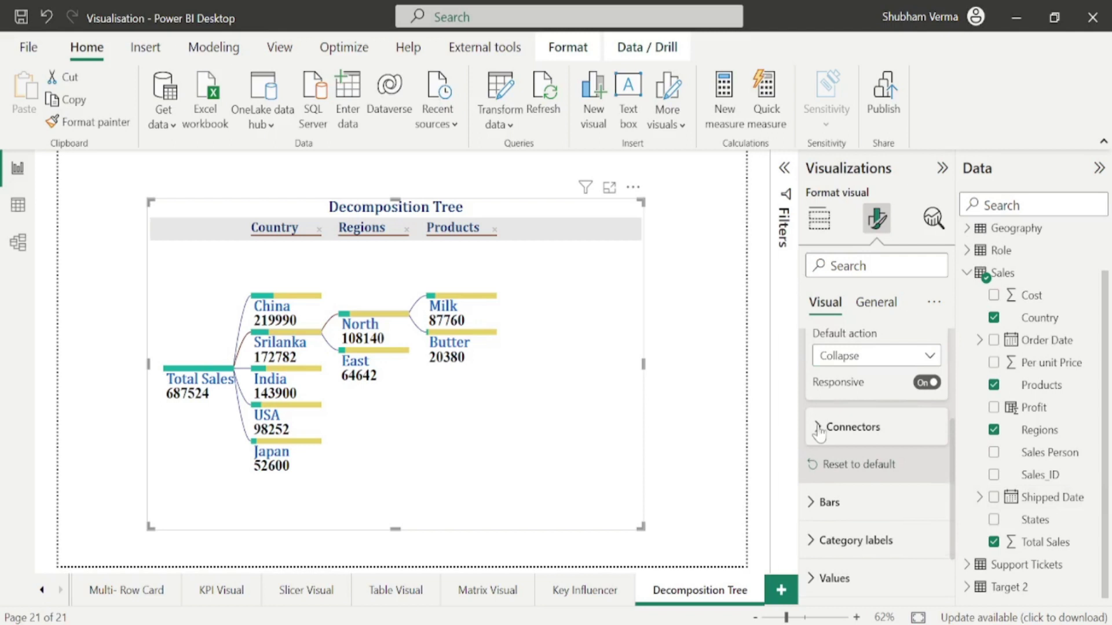
{"action": "left_click", "coordinate": [933, 384]}
{"action": "left_click", "coordinate": [932, 384]}
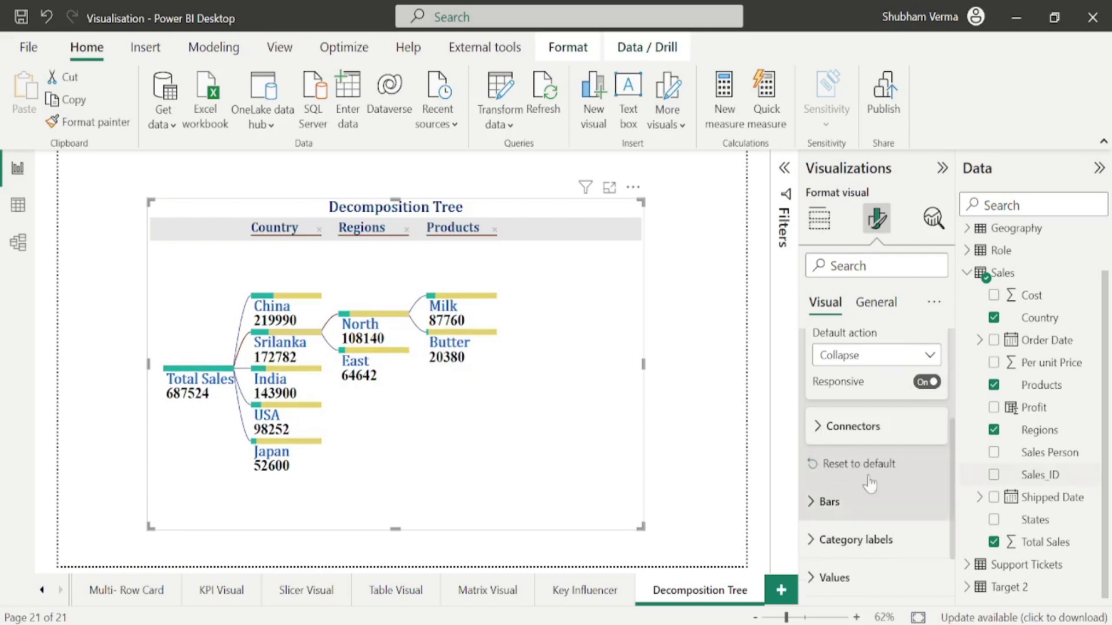
Set the selected line color of the tree's connectors to dark blue.
{"action": "left_click", "coordinate": [818, 428]}
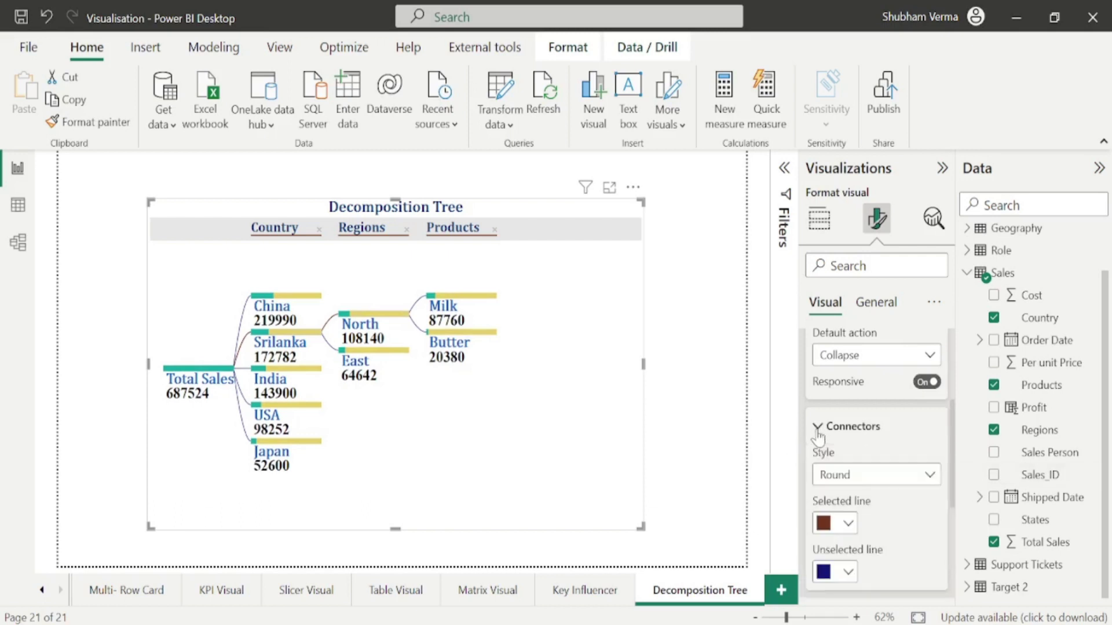
{"action": "scroll", "coordinate": [952, 446], "scroll_direction": "down", "scroll_amount": 2}
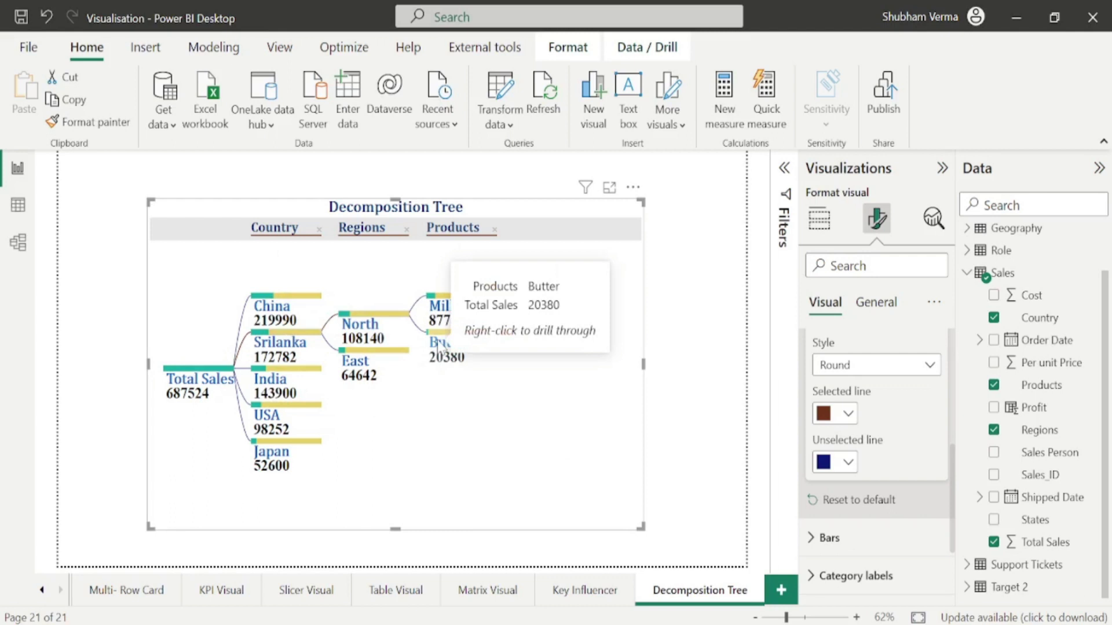
{"action": "left_click", "coordinate": [847, 414]}
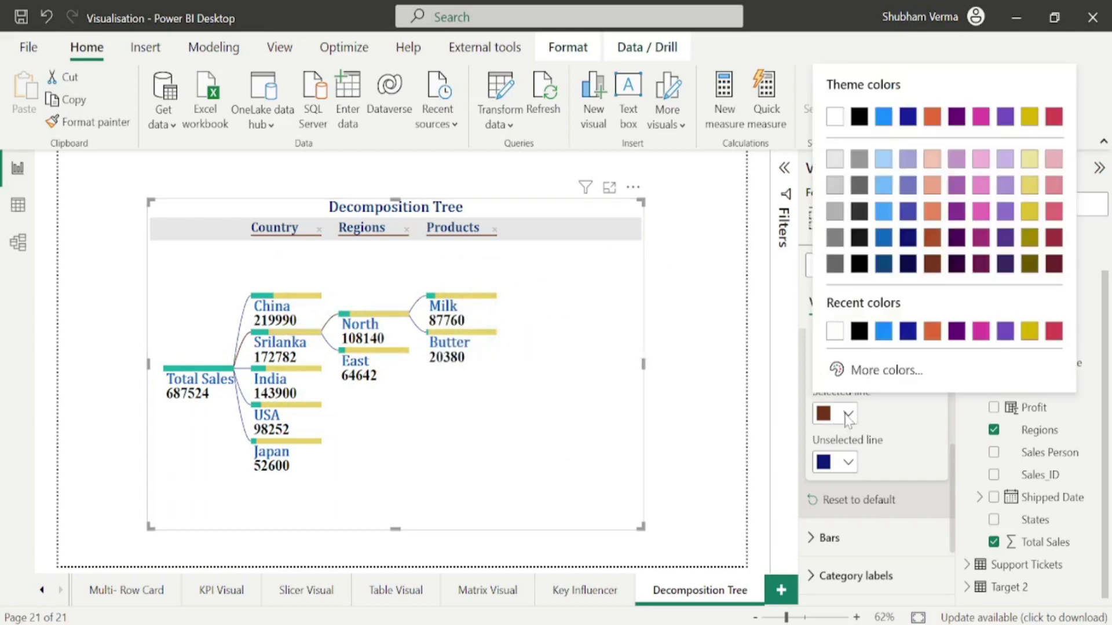
{"action": "left_click", "coordinate": [909, 324]}
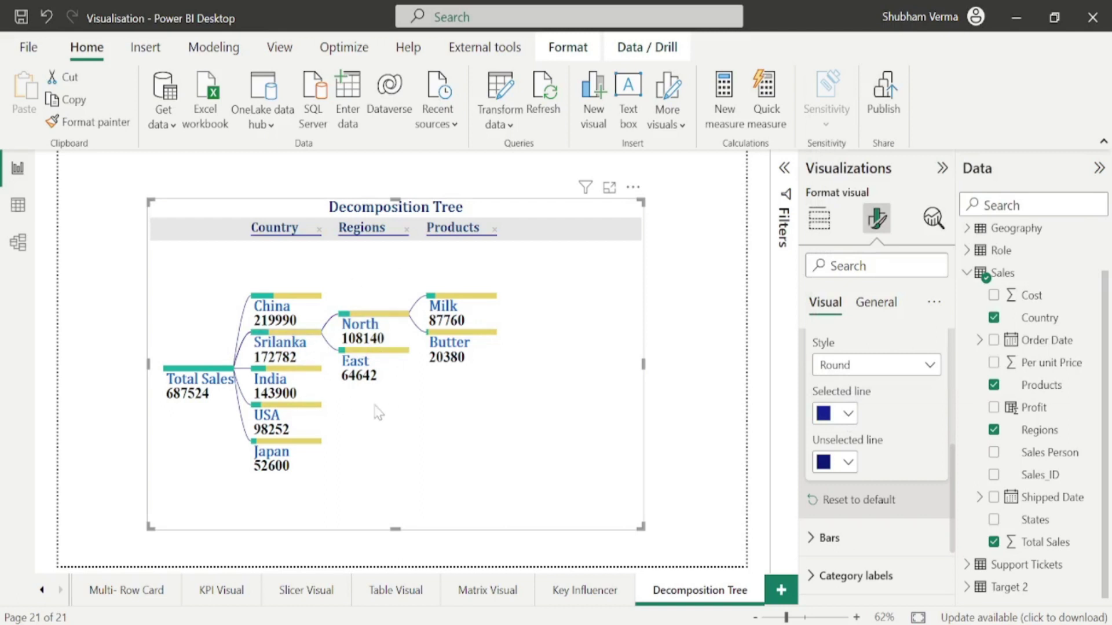
Try white for the connectors' unselected line, and set its color to yellow instead.
{"action": "left_click", "coordinate": [848, 463]}
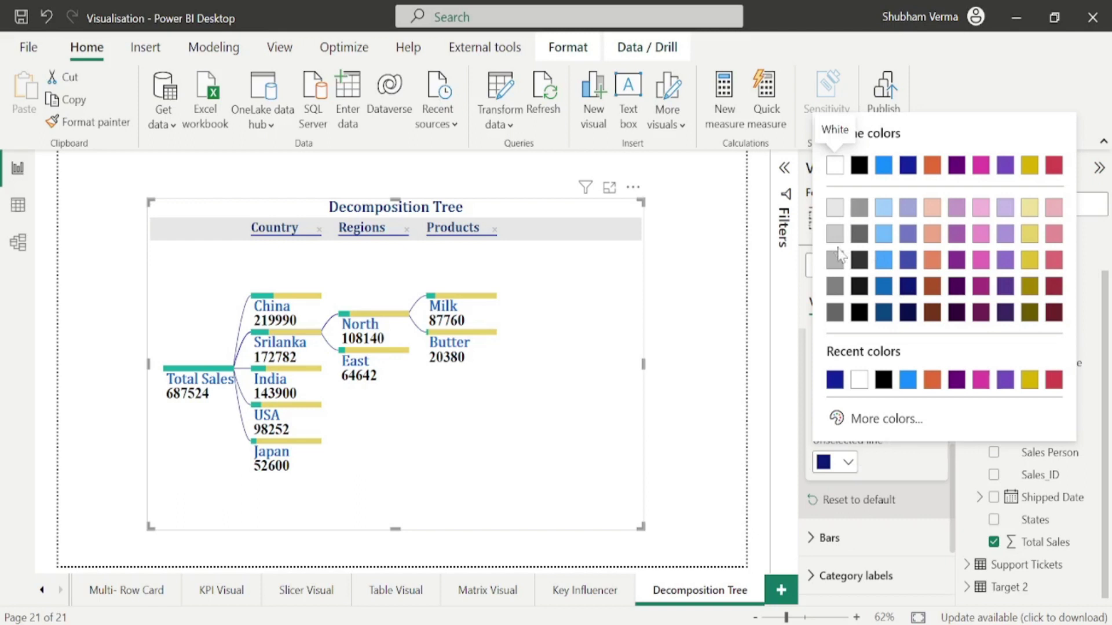
{"action": "left_click", "coordinate": [835, 166]}
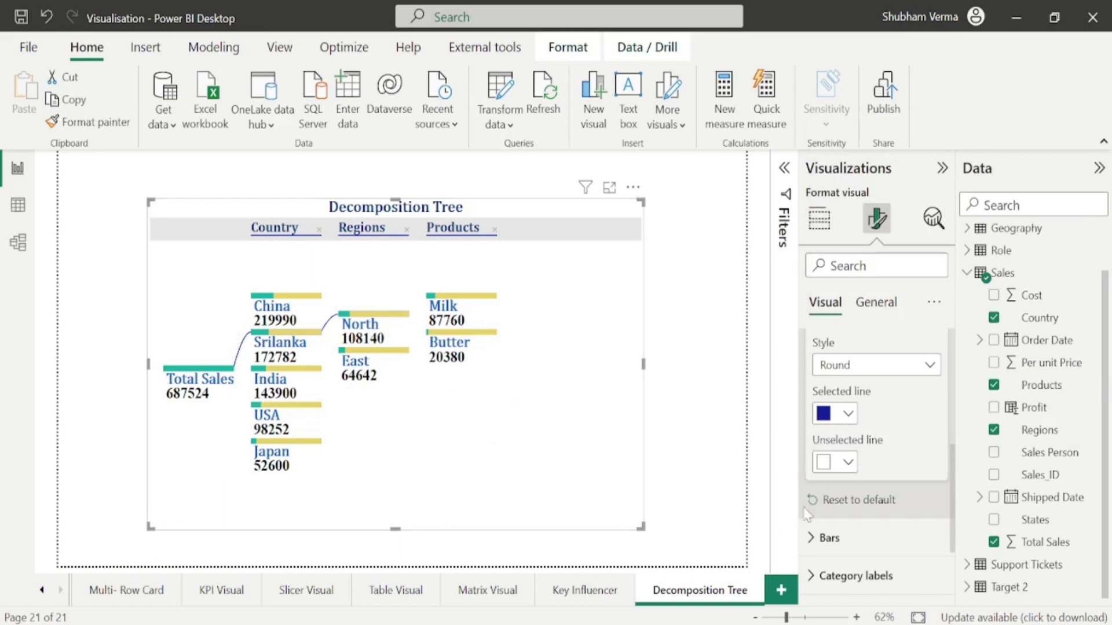
{"action": "left_click", "coordinate": [848, 463]}
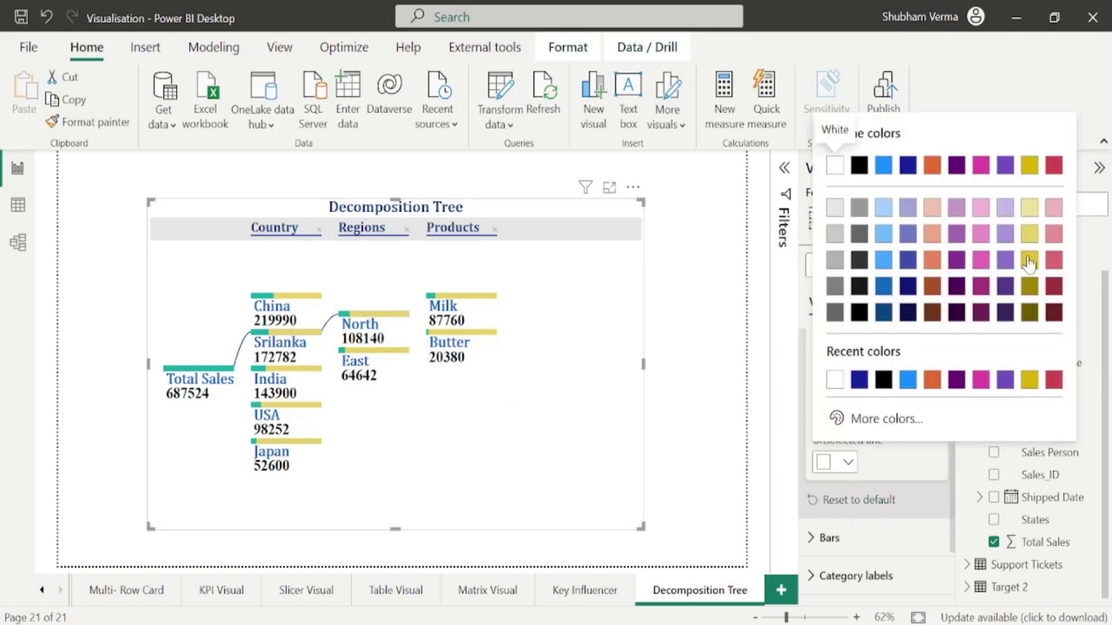
{"action": "left_click", "coordinate": [1029, 260]}
{"action": "scroll", "coordinate": [837, 389], "scroll_direction": "up", "scroll_amount": 1}
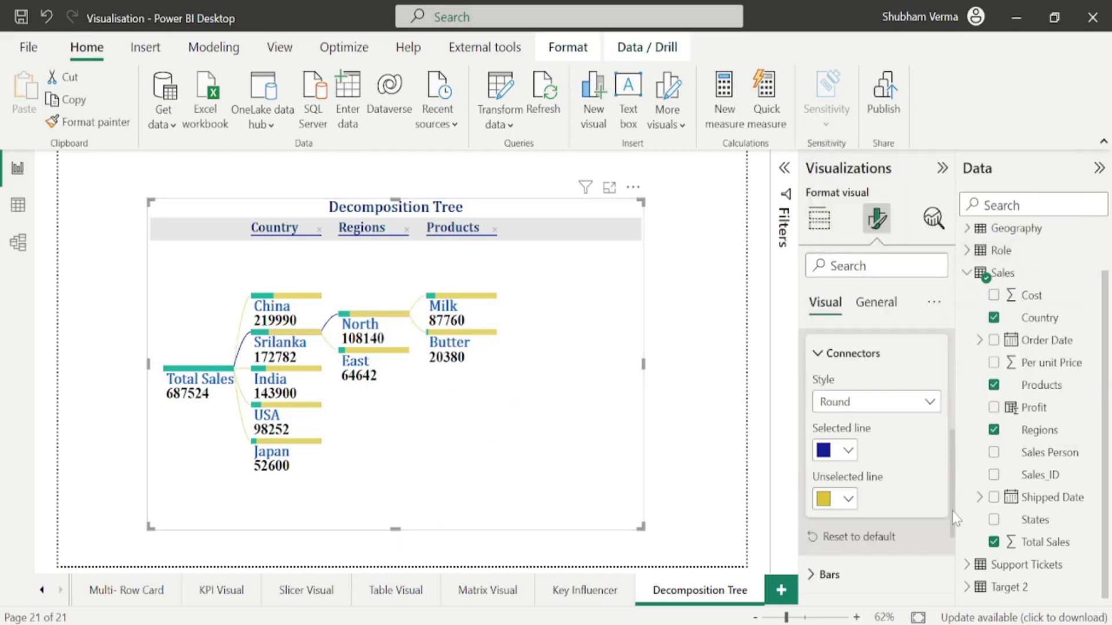
{"action": "left_click", "coordinate": [817, 359]}
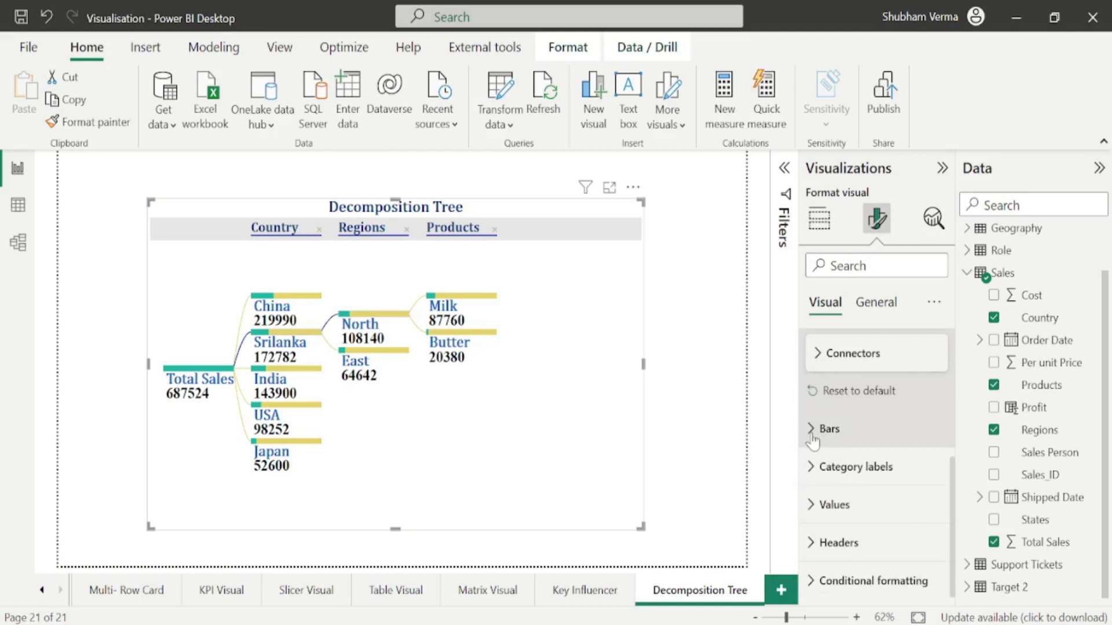
Scale the tree's bars to Parent node, with the bar size at 120 % and Start on Auto.
{"action": "left_click", "coordinate": [812, 439]}
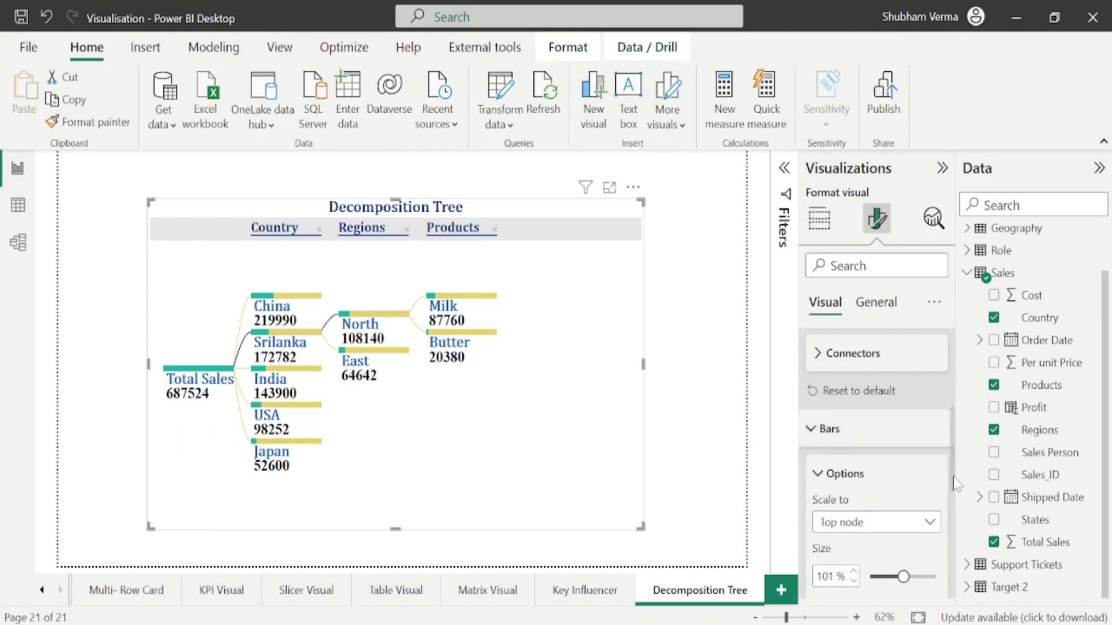
{"action": "scroll", "coordinate": [954, 484], "scroll_direction": "down", "scroll_amount": 5}
{"action": "scroll", "coordinate": [956, 458], "scroll_direction": "up", "scroll_amount": 5}
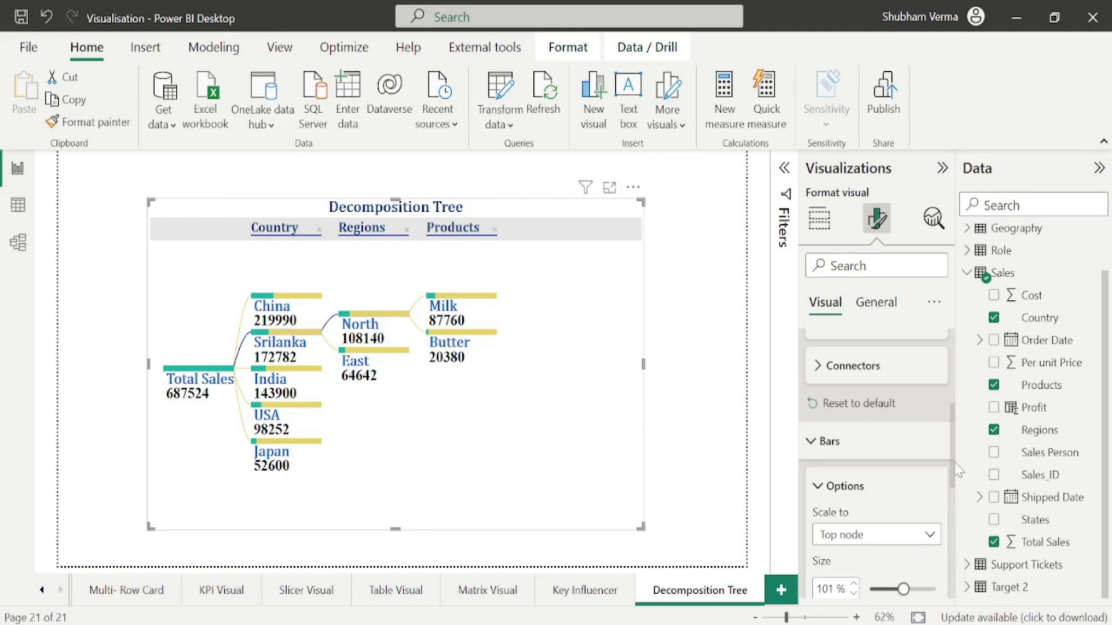
{"action": "scroll", "coordinate": [954, 469], "scroll_direction": "down", "scroll_amount": 2}
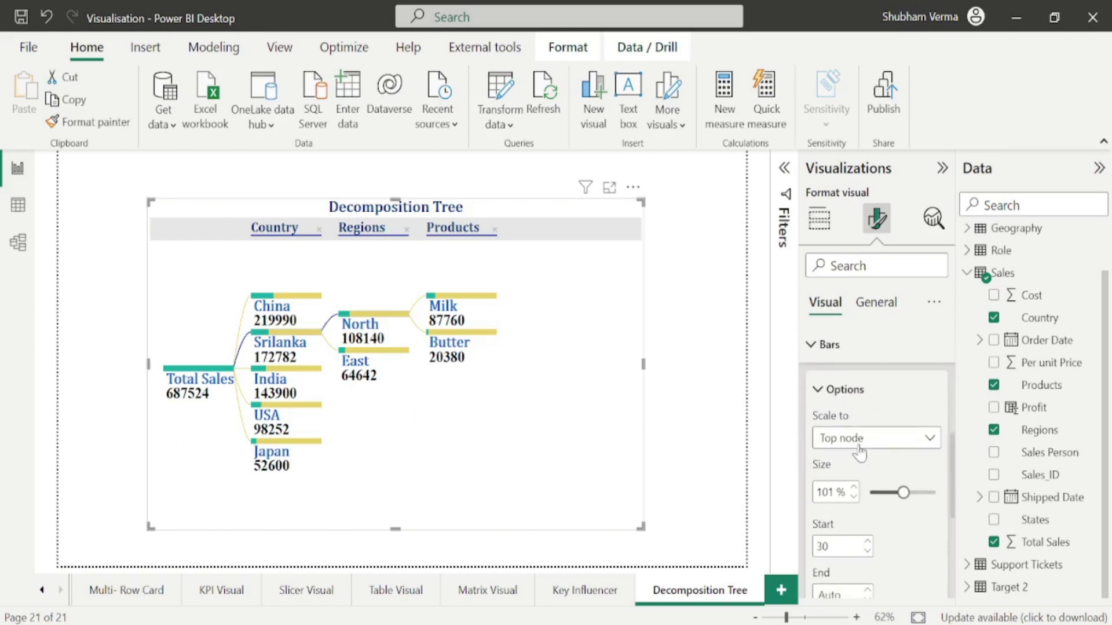
{"action": "left_click", "coordinate": [925, 445]}
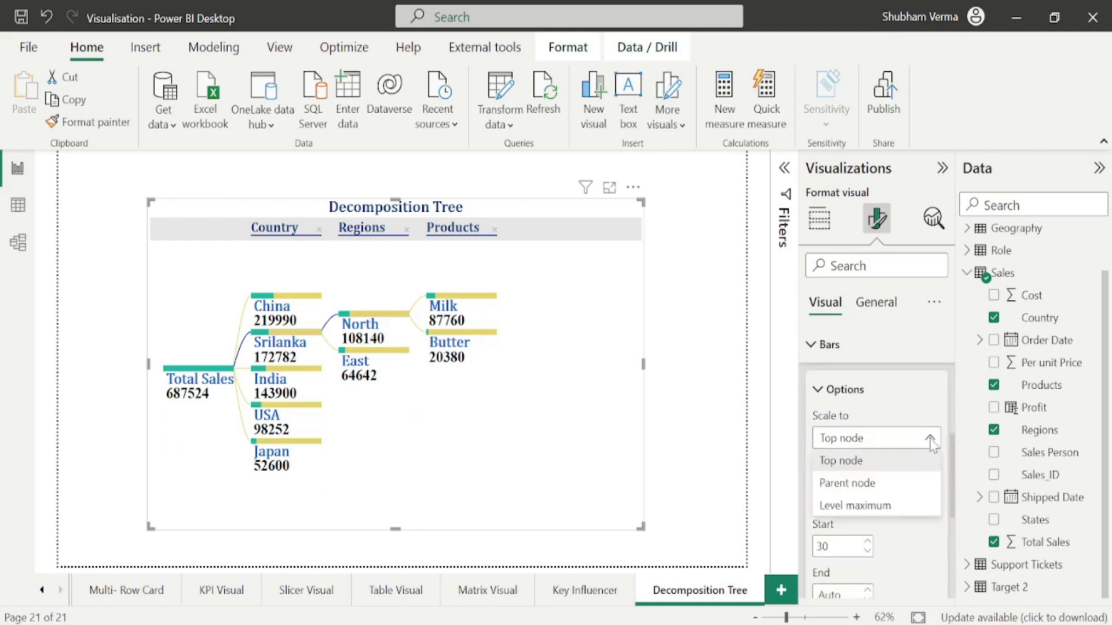
{"action": "left_click", "coordinate": [873, 484]}
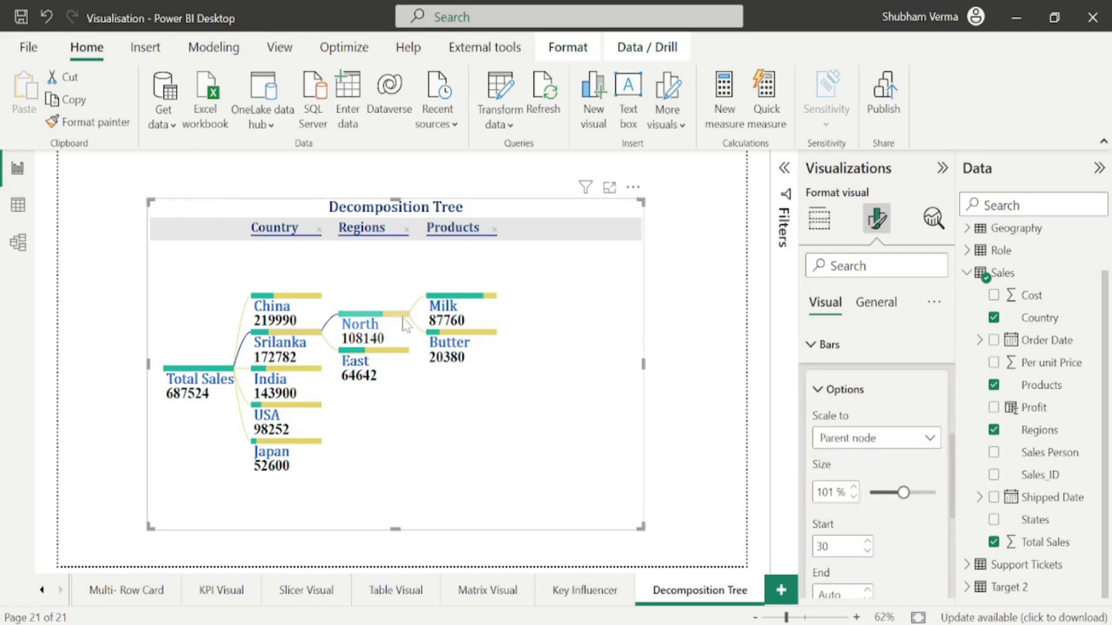
{"action": "mouse_move", "coordinate": [901, 492]}
{"action": "left_mouse_down"}
{"action": "mouse_move", "coordinate": [866, 494]}
{"action": "mouse_move", "coordinate": [926, 493]}
{"action": "mouse_move", "coordinate": [873, 494]}
{"action": "mouse_move", "coordinate": [916, 496]}
{"action": "left_mouse_up"}
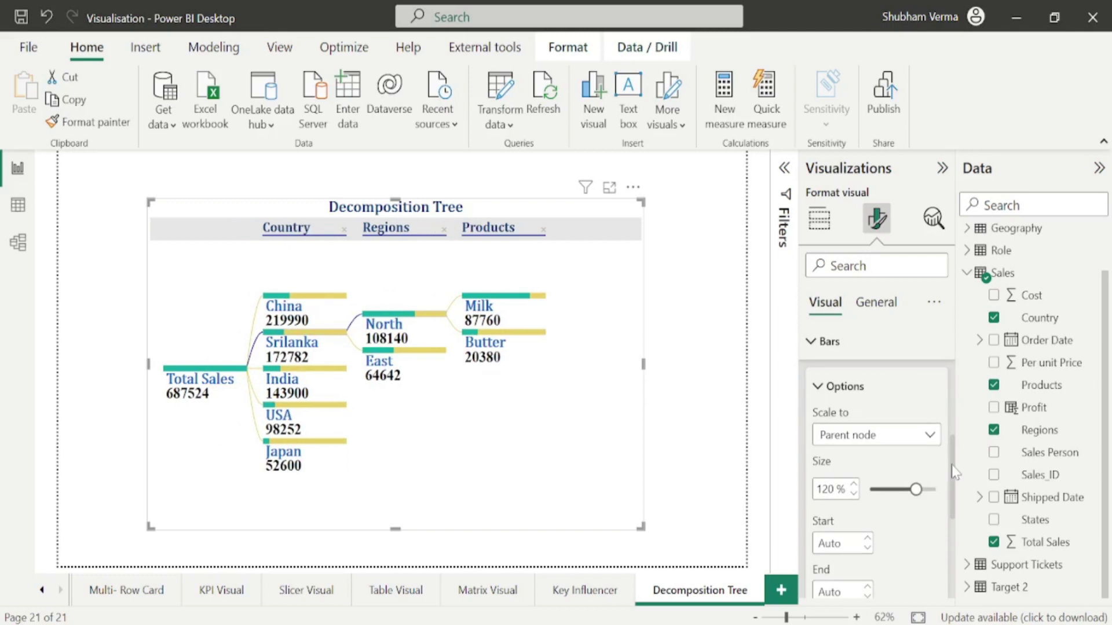
Try dark blue as the color of the tree's positive bars.
{"action": "scroll", "coordinate": [950, 521], "scroll_direction": "down", "scroll_amount": 3}
{"action": "scroll", "coordinate": [949, 521], "scroll_direction": "down", "scroll_amount": 1}
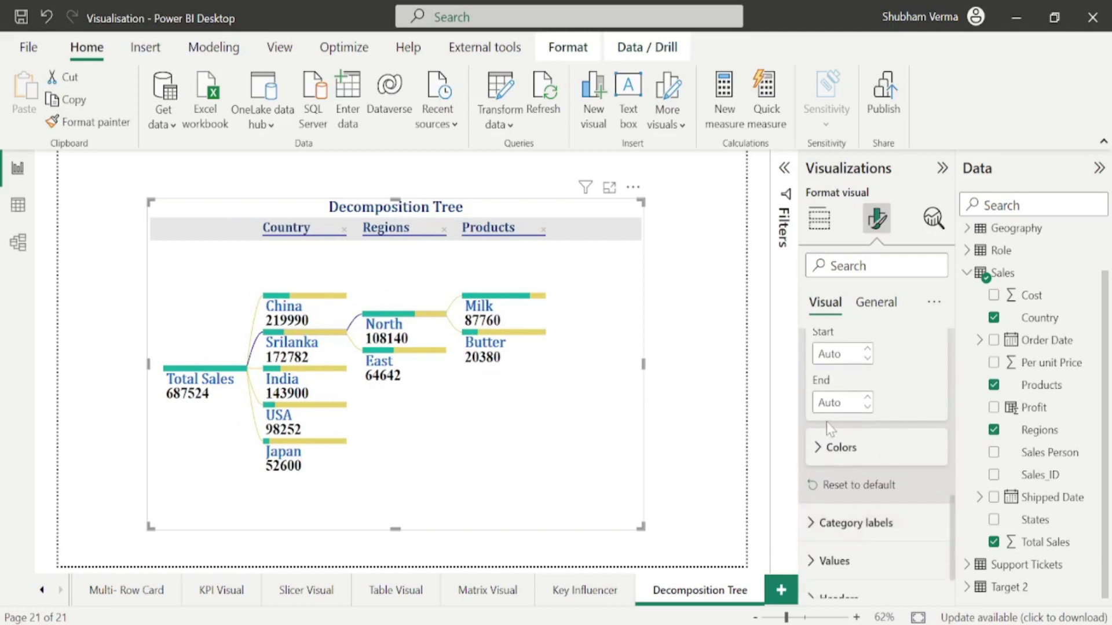
{"action": "left_click", "coordinate": [819, 448]}
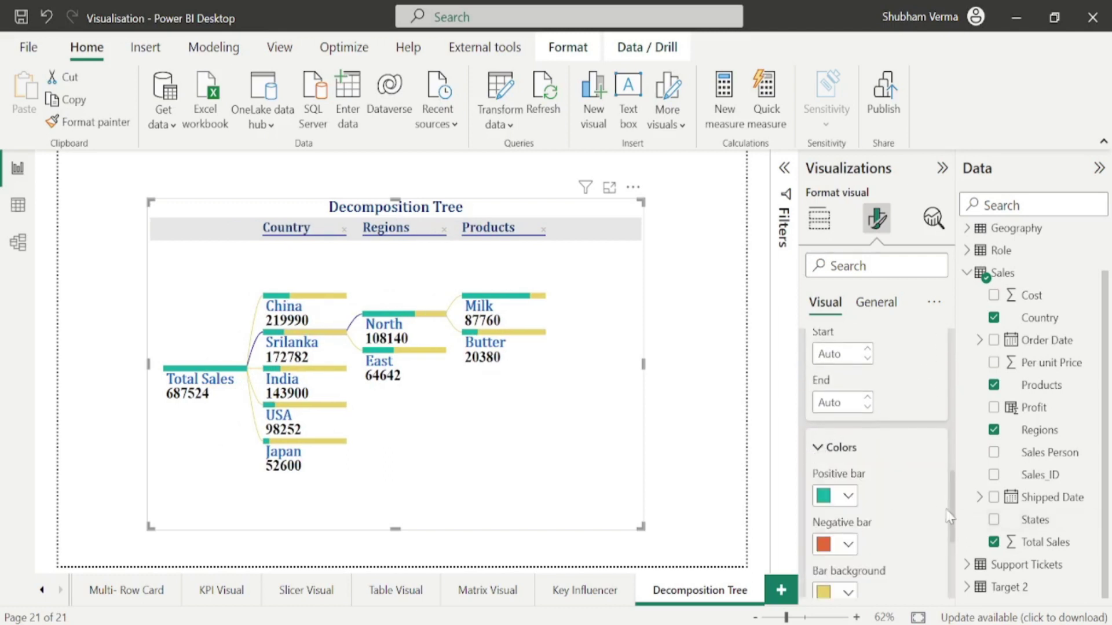
{"action": "scroll", "coordinate": [954, 504], "scroll_direction": "down", "scroll_amount": 2}
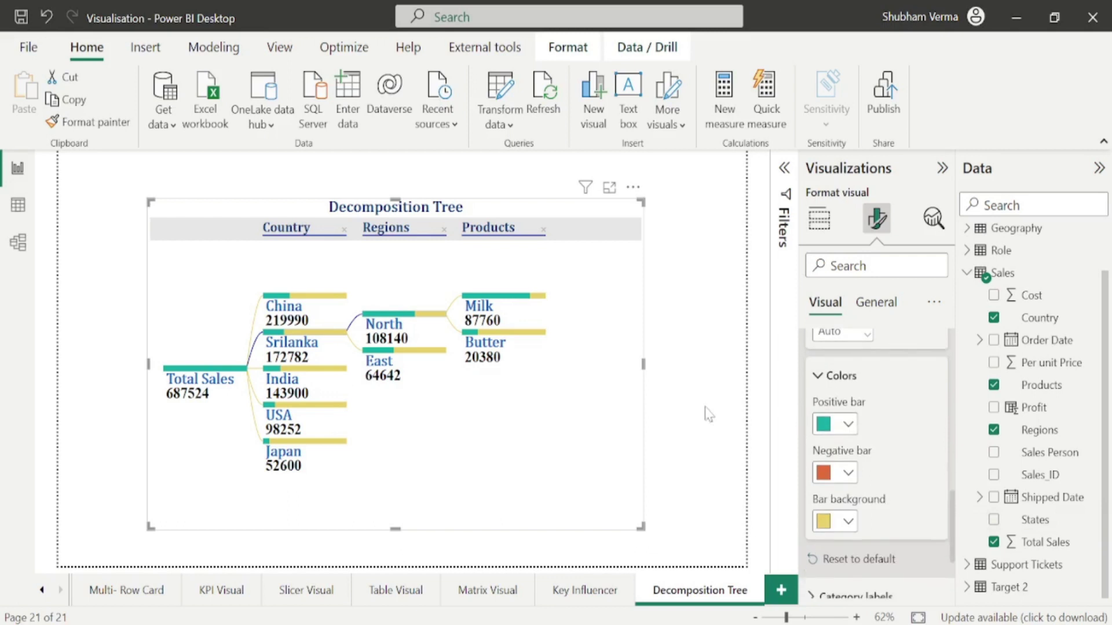
{"action": "left_click", "coordinate": [845, 425]}
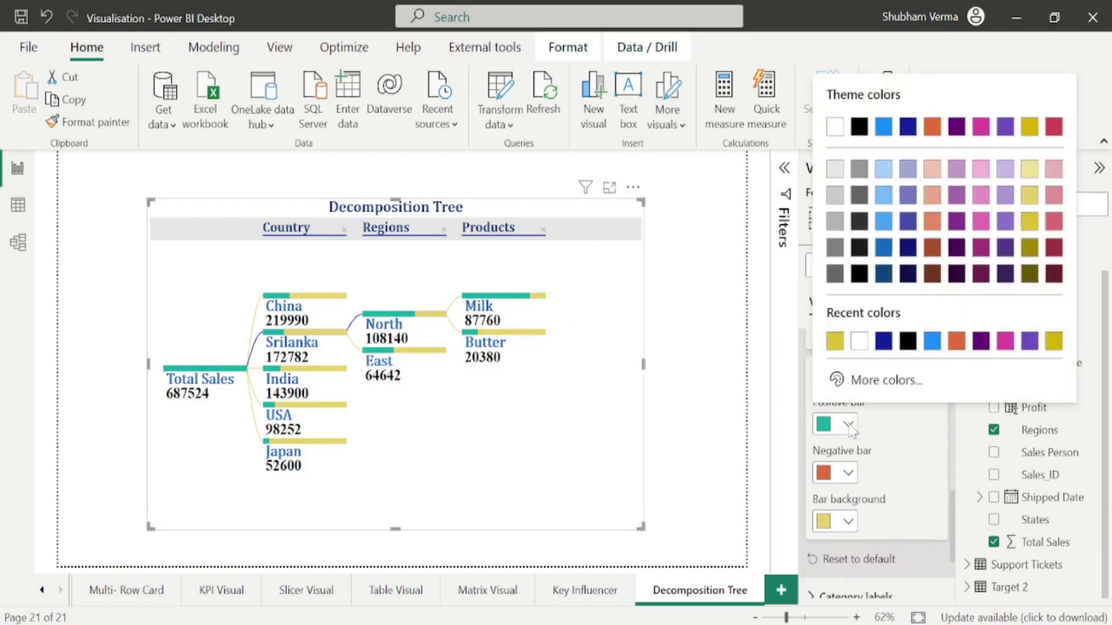
{"action": "left_click", "coordinate": [883, 274]}
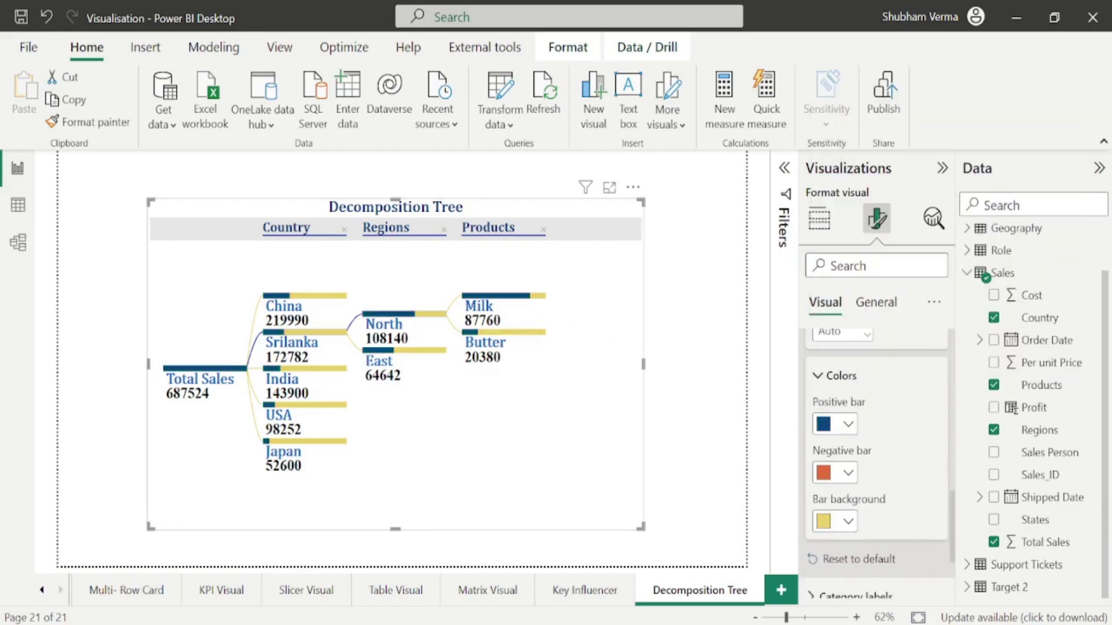
Try dark red for the negative bars and dark gray for the bar background.
{"action": "left_click", "coordinate": [849, 475]}
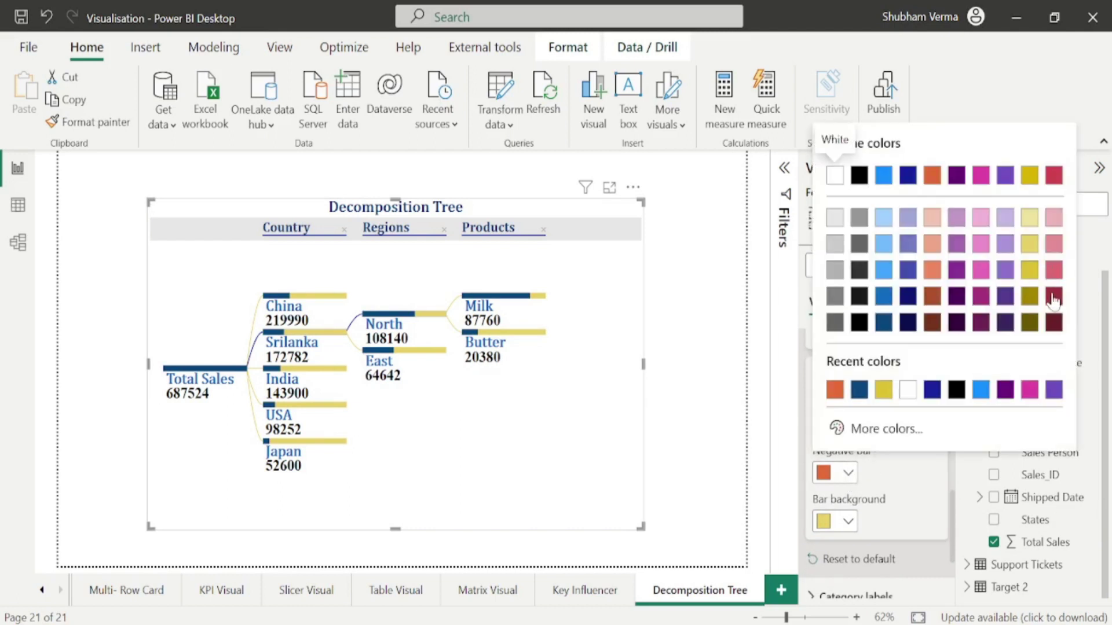
{"action": "left_click", "coordinate": [1053, 297]}
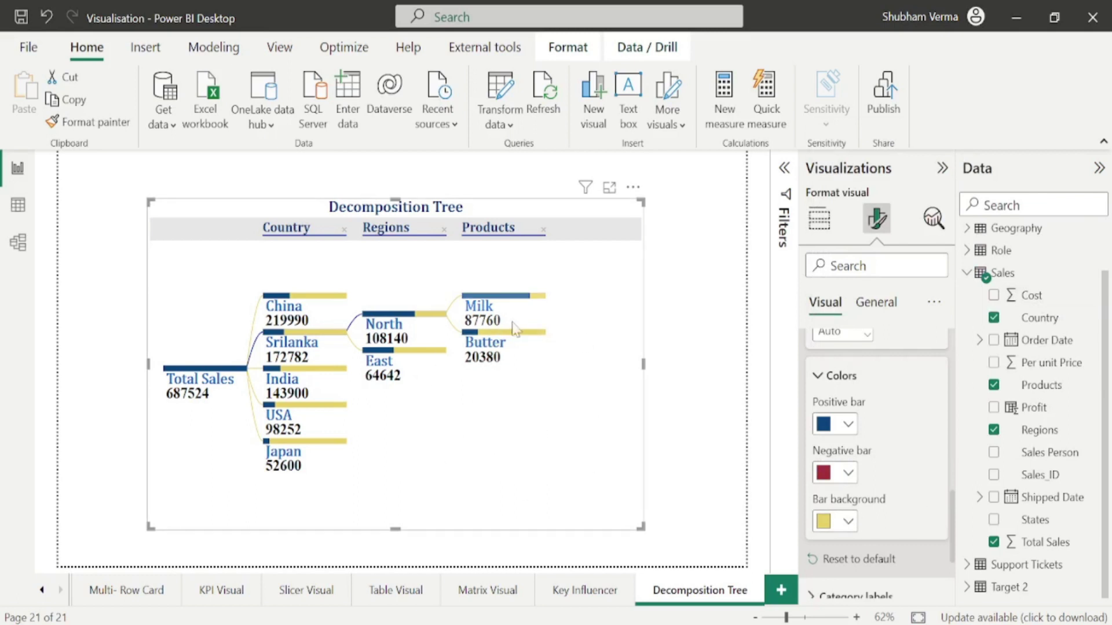
{"action": "left_click", "coordinate": [848, 523]}
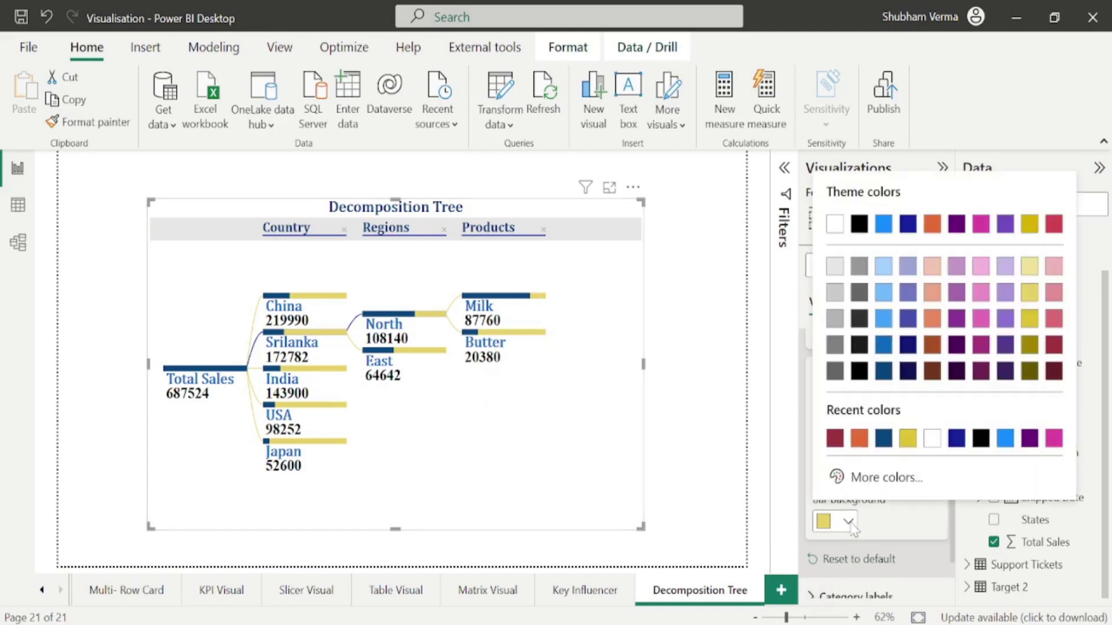
{"action": "left_click", "coordinate": [859, 324]}
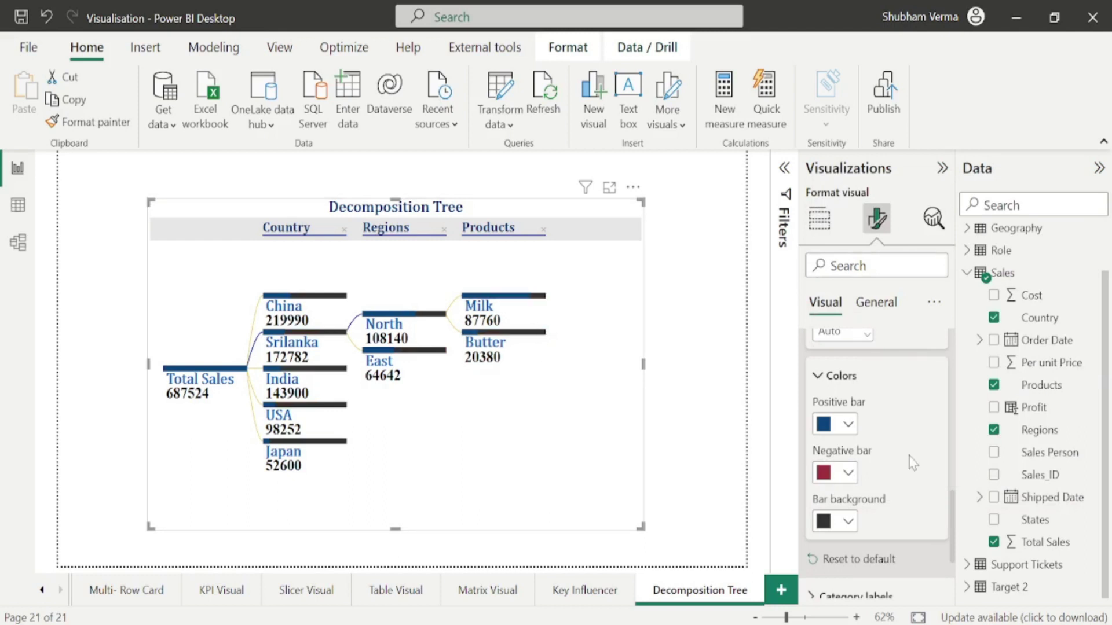
Reset all of the tree's bar settings to default.
{"action": "left_click", "coordinate": [857, 565]}
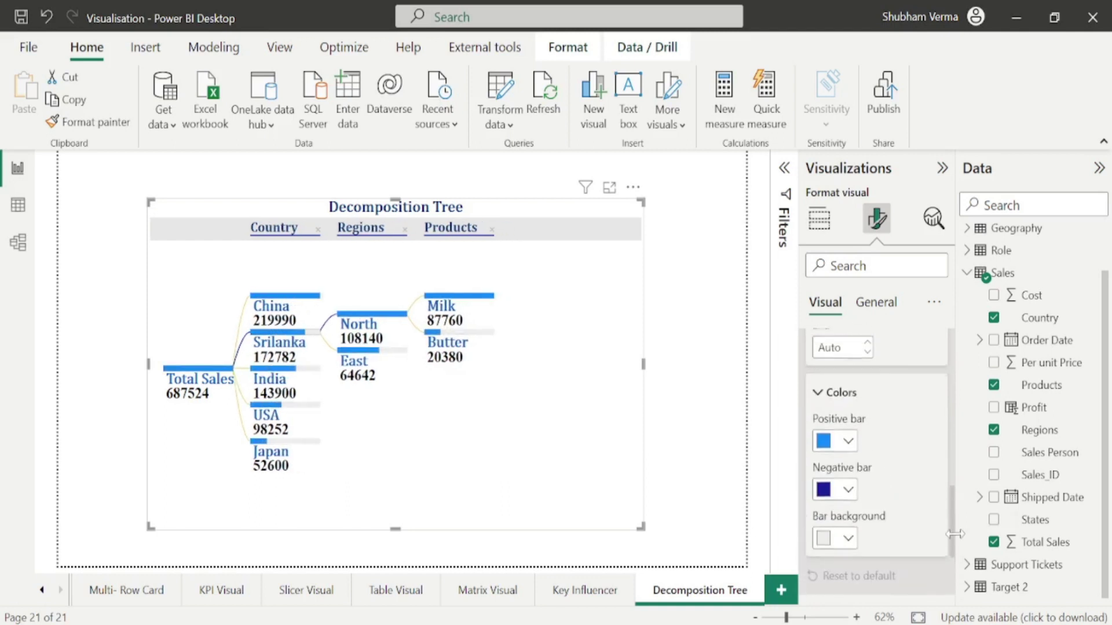
Set the font size of the tree's category labels to 25.
{"action": "scroll", "coordinate": [944, 550], "scroll_direction": "down", "scroll_amount": 2}
{"action": "scroll", "coordinate": [950, 573], "scroll_direction": "down", "scroll_amount": 1}
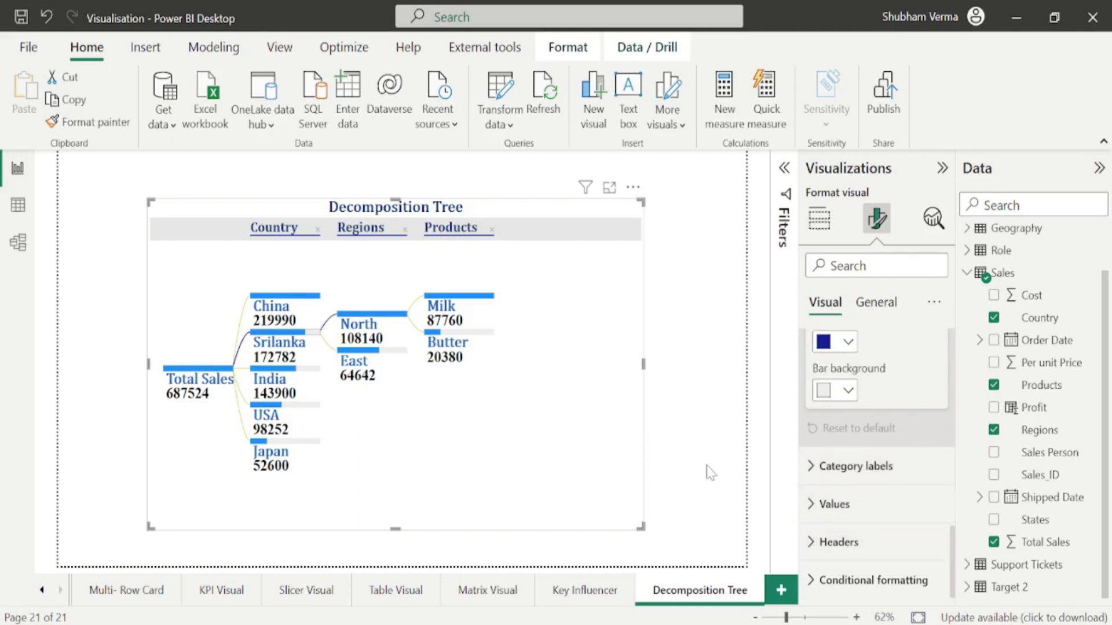
{"action": "left_click", "coordinate": [811, 473]}
{"action": "left_click", "coordinate": [934, 556]}
{"action": "left_click", "coordinate": [934, 555]}
{"action": "left_click", "coordinate": [935, 556]}
{"action": "left_click", "coordinate": [935, 555]}
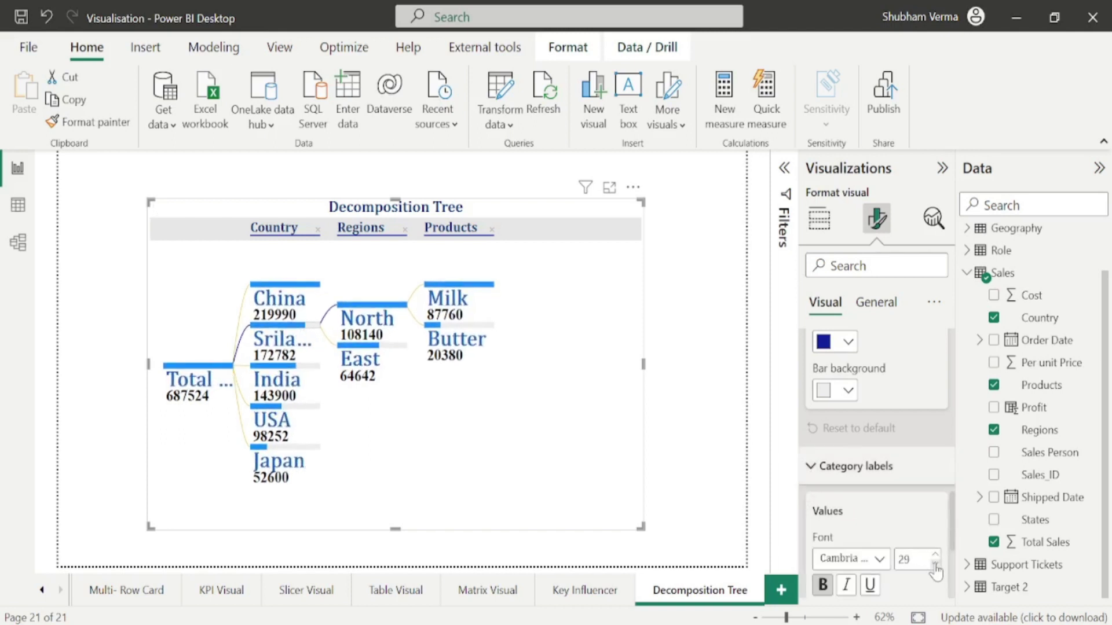
{"action": "left_click", "coordinate": [934, 565]}
{"action": "left_click", "coordinate": [934, 565]}
{"action": "left_click", "coordinate": [934, 565]}
{"action": "left_click", "coordinate": [935, 565]}
Set the tree's values to font size 23 and color them dark red.
{"action": "scroll", "coordinate": [938, 555], "scroll_direction": "down", "scroll_amount": 3}
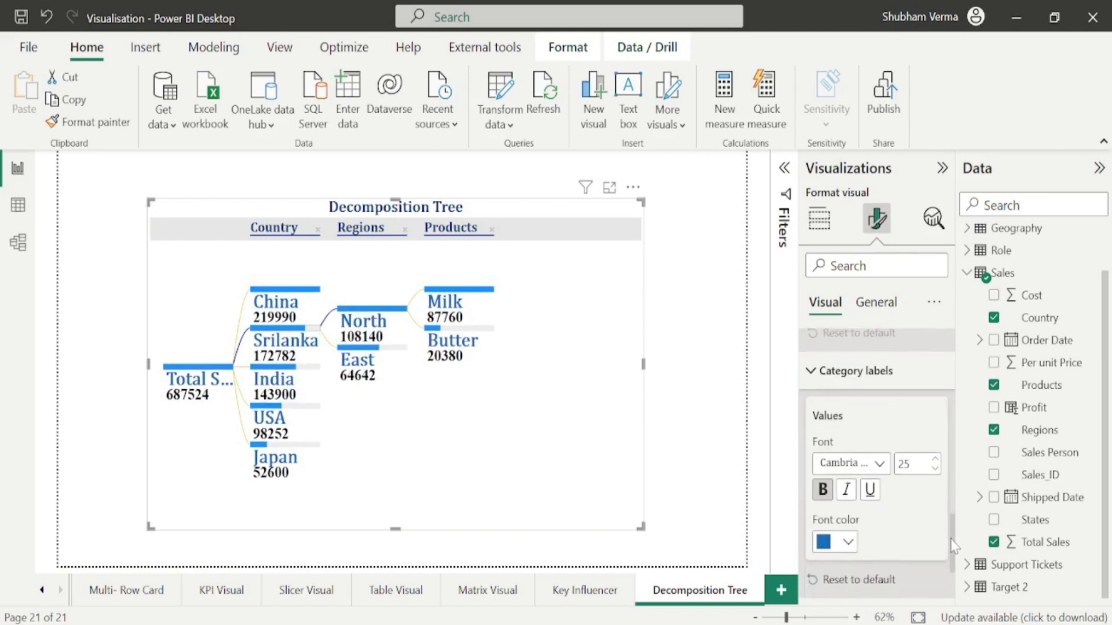
{"action": "left_click_drag", "start_coordinate": [949, 557], "coordinate": [956, 537]}
{"action": "scroll", "coordinate": [957, 538], "scroll_direction": "down", "scroll_amount": 2}
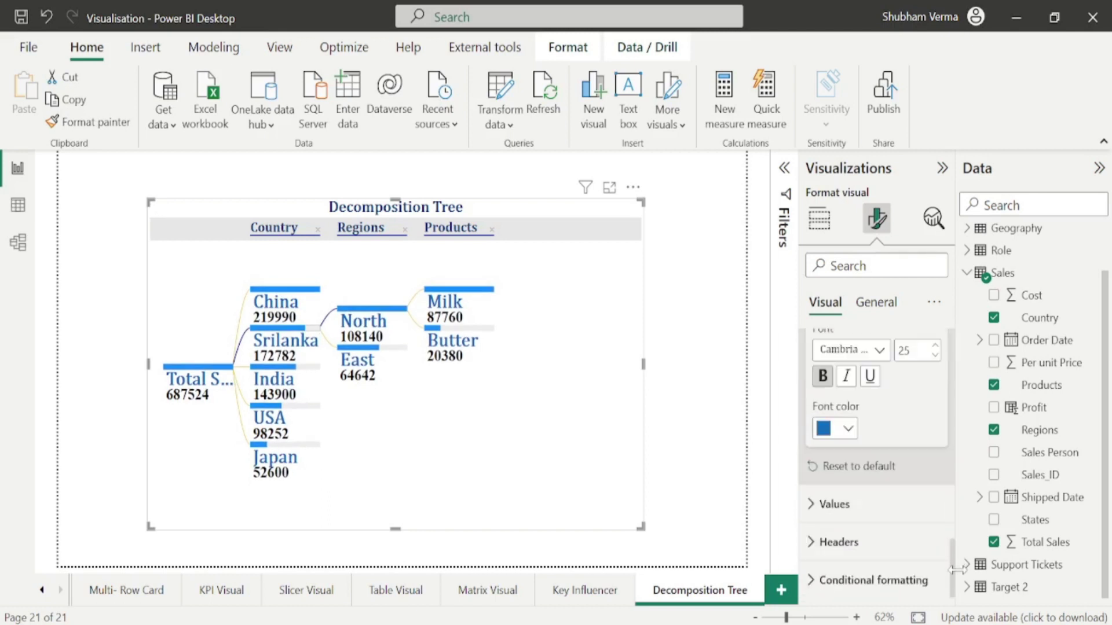
{"action": "left_click", "coordinate": [811, 506]}
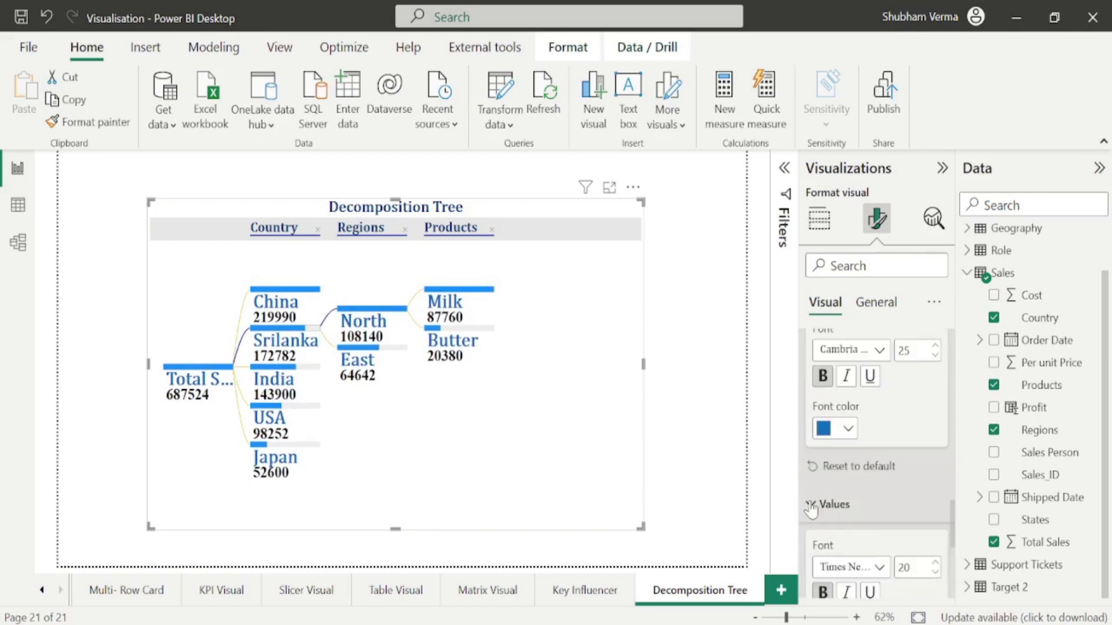
{"action": "left_click_drag", "start_coordinate": [954, 540], "coordinate": [955, 580]}
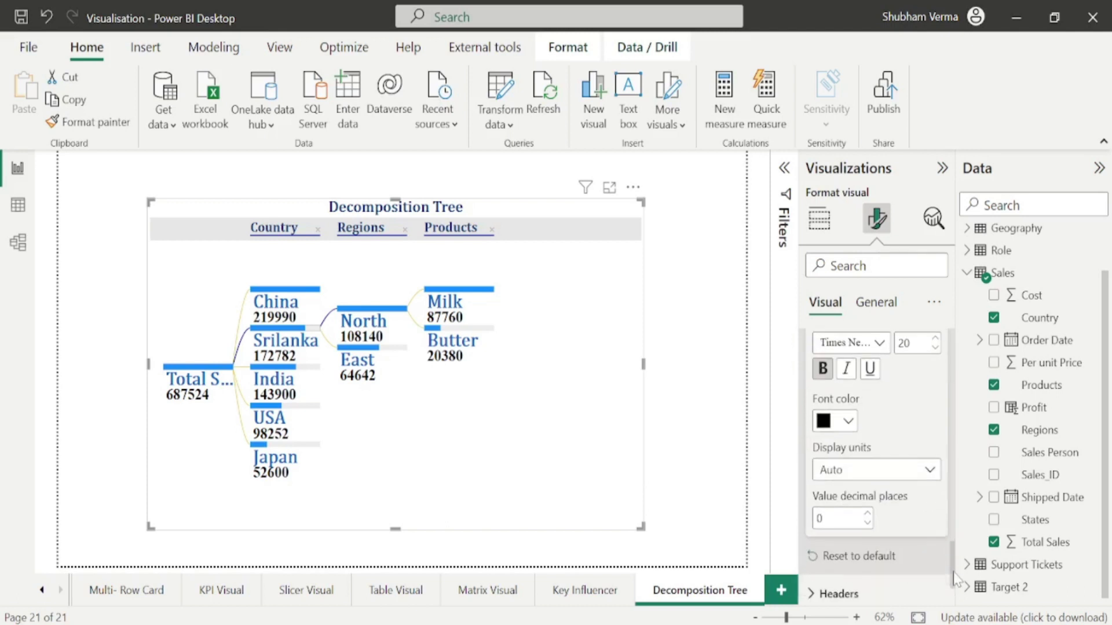
{"action": "left_click", "coordinate": [934, 342]}
{"action": "left_click", "coordinate": [934, 342]}
{"action": "left_click", "coordinate": [849, 421]}
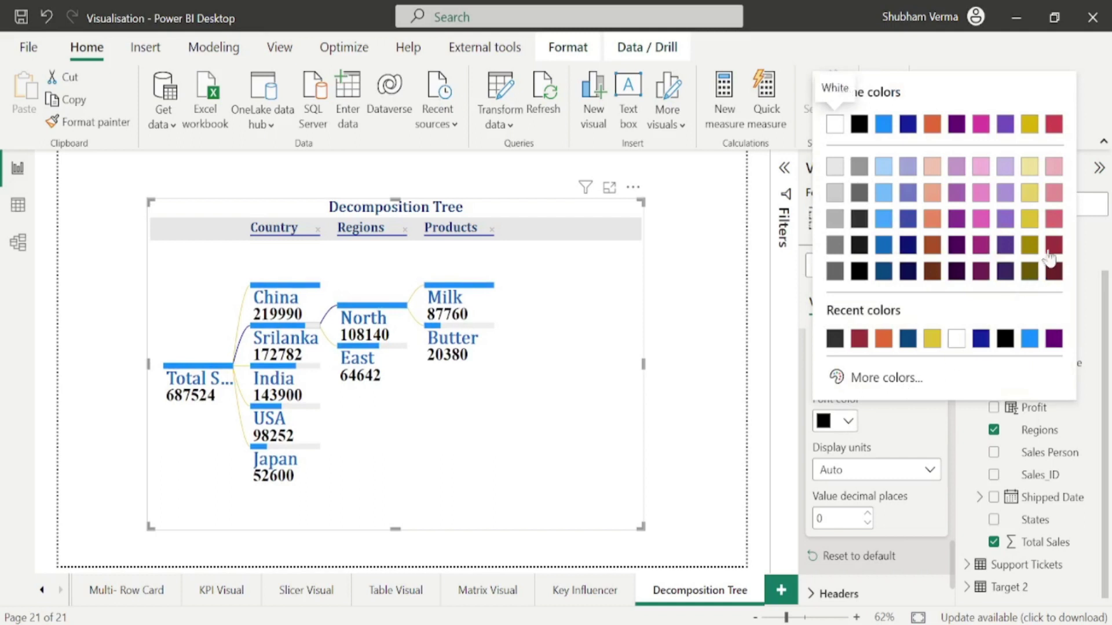
{"action": "left_click", "coordinate": [1054, 245]}
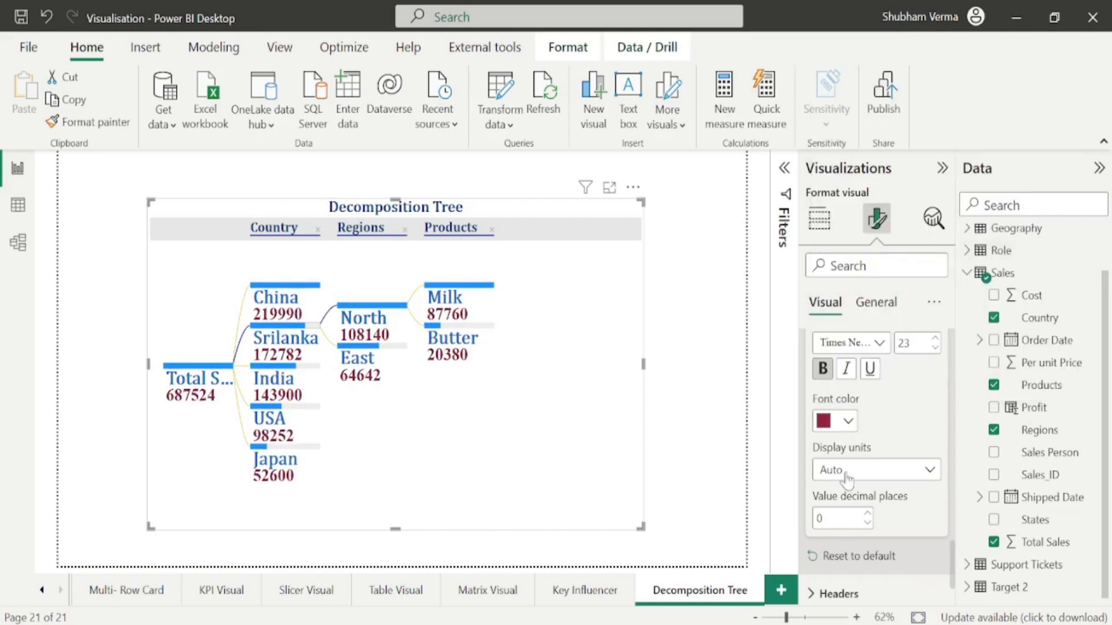
Set the values' display units to None and their decimal places to 2.
{"action": "left_click", "coordinate": [929, 469]}
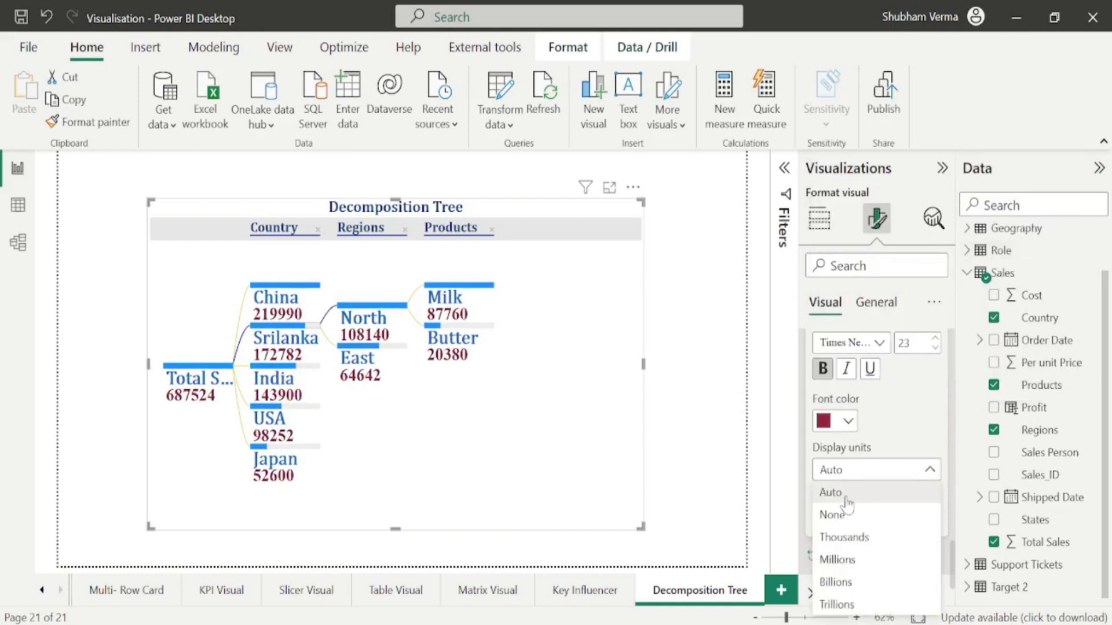
{"action": "left_click", "coordinate": [834, 515]}
{"action": "key", "text": "BackSpace"}
{"action": "type", "text": "2"}
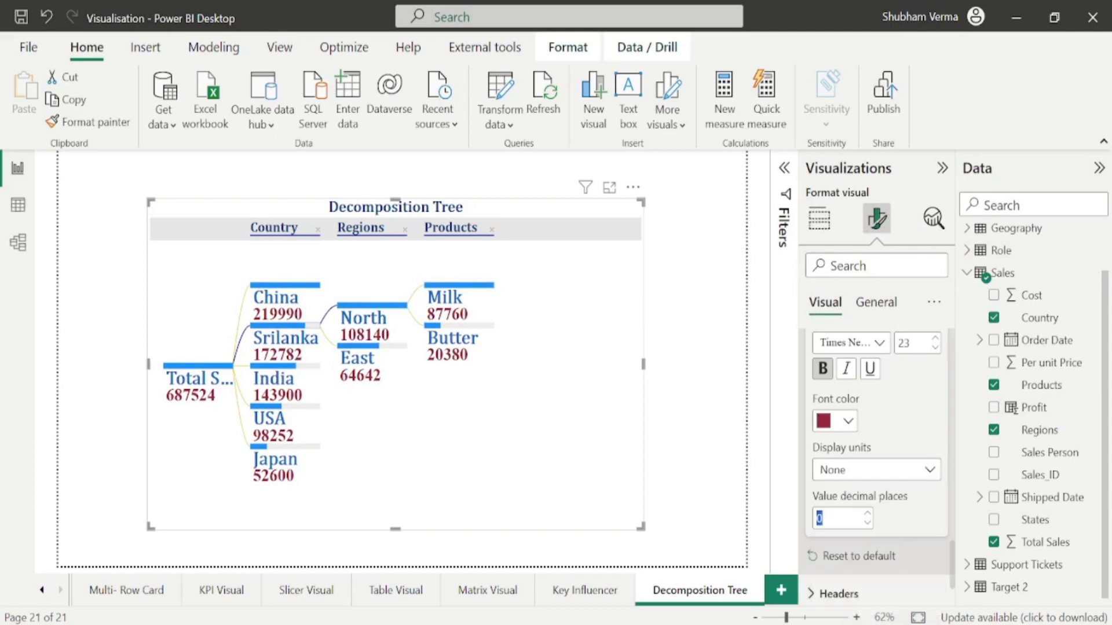
Format the header titles in dark brown Comic Sans MS at size 22.
{"action": "scroll", "coordinate": [877, 405], "scroll_direction": "down", "scroll_amount": 1}
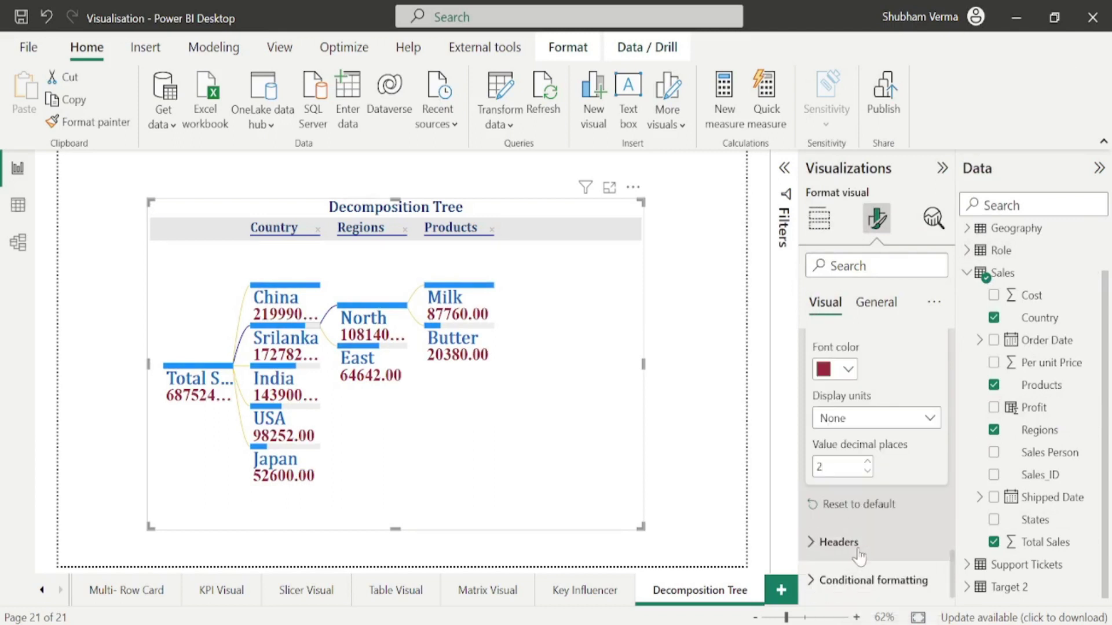
{"action": "left_click", "coordinate": [812, 544]}
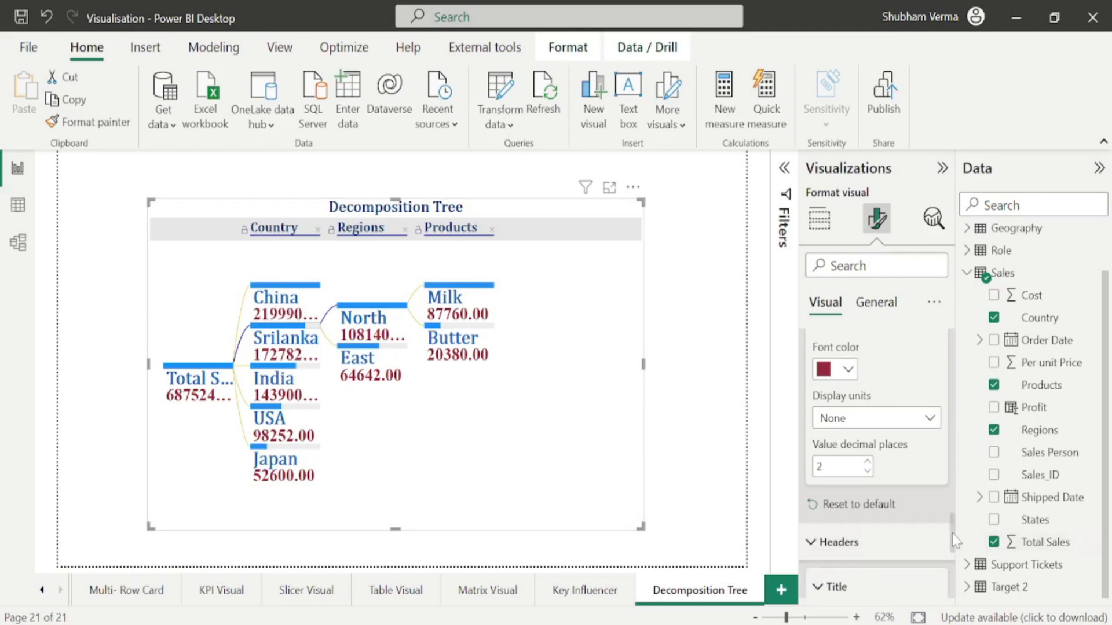
{"action": "scroll", "coordinate": [953, 536], "scroll_direction": "down", "scroll_amount": 4}
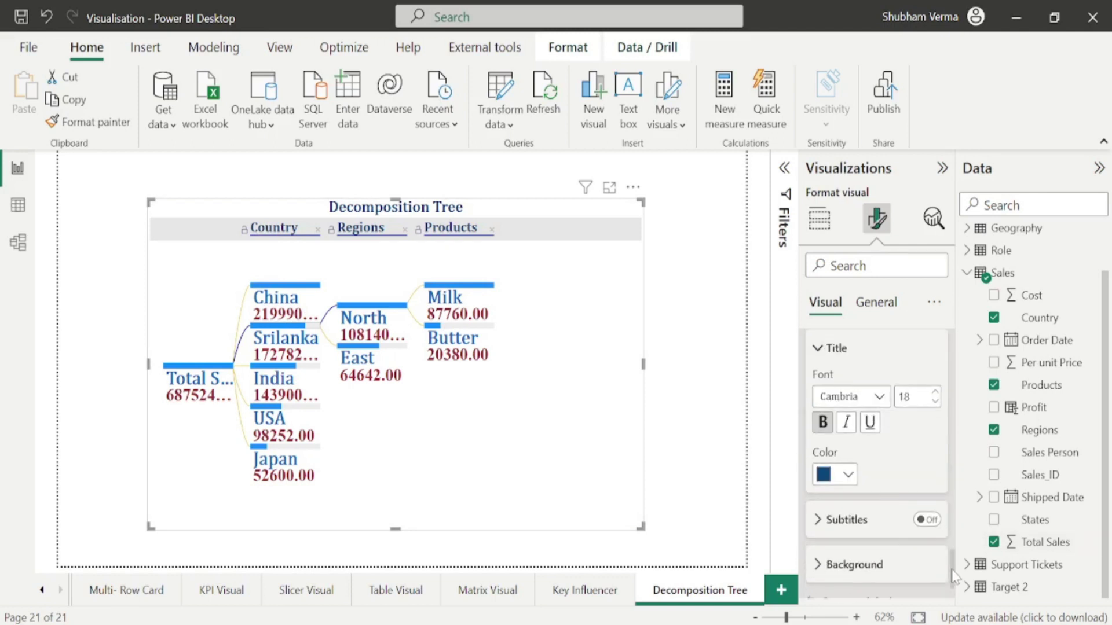
{"action": "left_click", "coordinate": [843, 478]}
{"action": "left_click", "coordinate": [933, 325]}
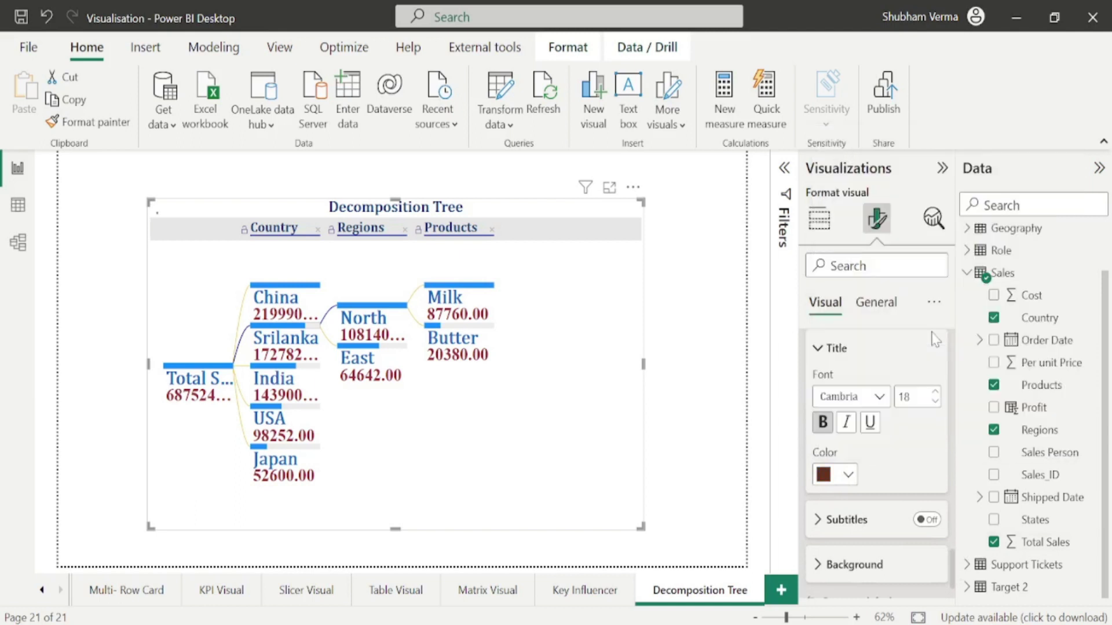
{"action": "left_click", "coordinate": [935, 393]}
{"action": "left_click", "coordinate": [934, 393]}
{"action": "left_click", "coordinate": [935, 394]}
{"action": "left_click", "coordinate": [934, 394]}
{"action": "left_click", "coordinate": [871, 397]}
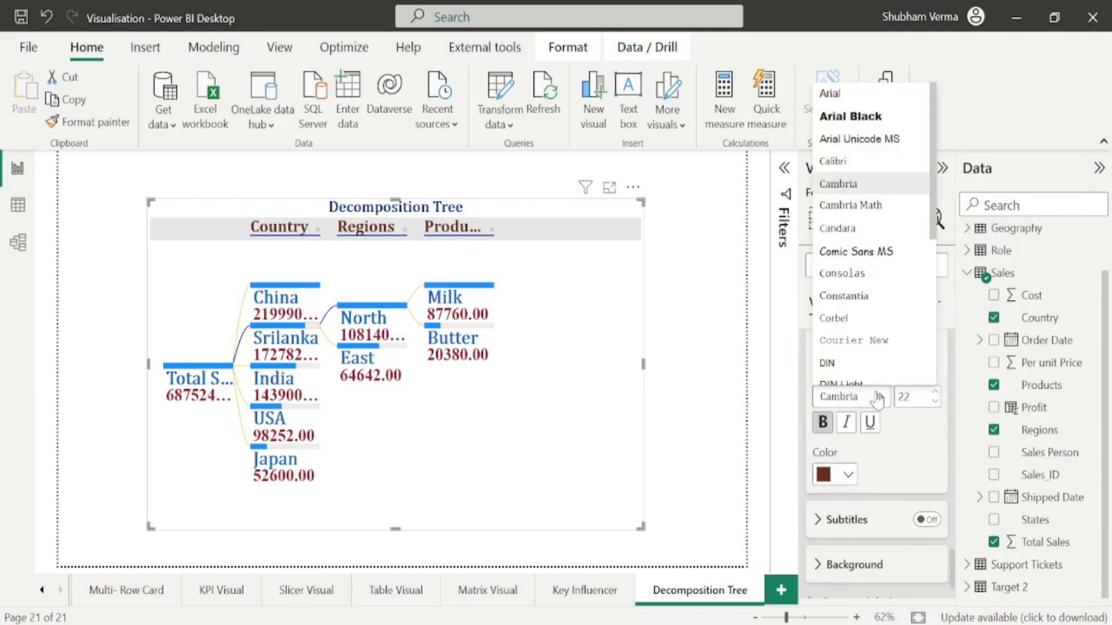
{"action": "left_click", "coordinate": [877, 255]}
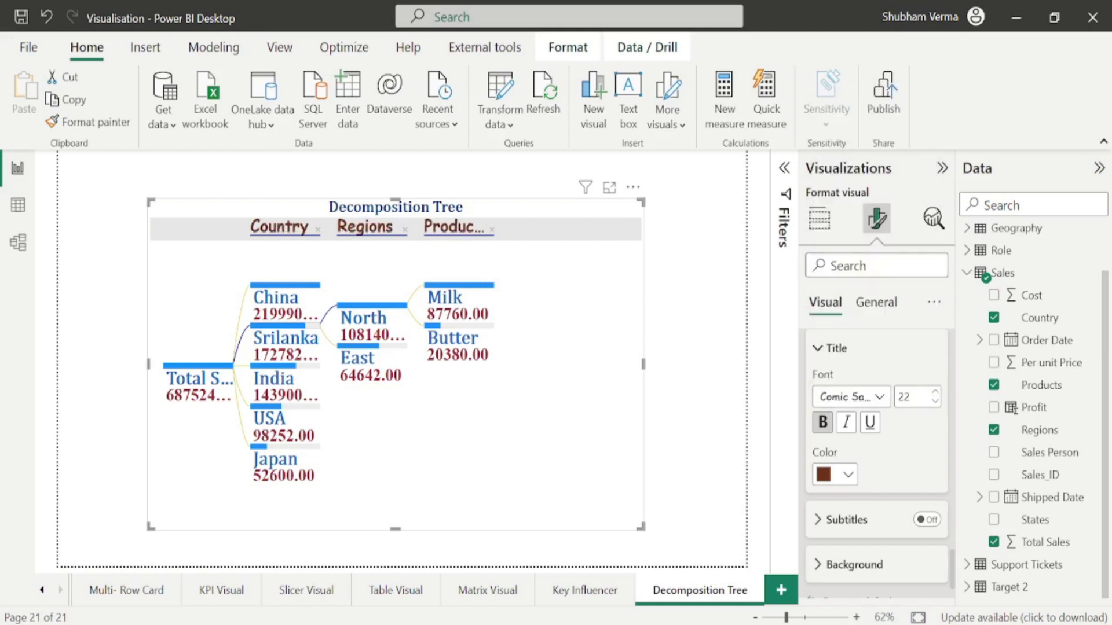
Turn on the header subtitles and set the header background color to dark orange.
{"action": "left_click", "coordinate": [927, 520]}
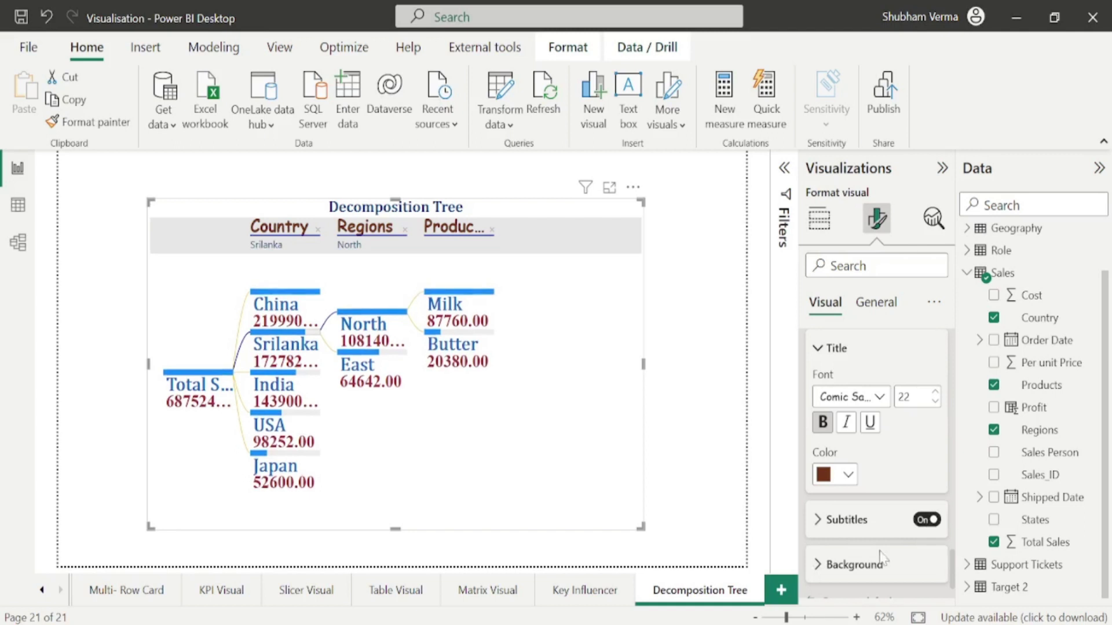
{"action": "left_click", "coordinate": [818, 565]}
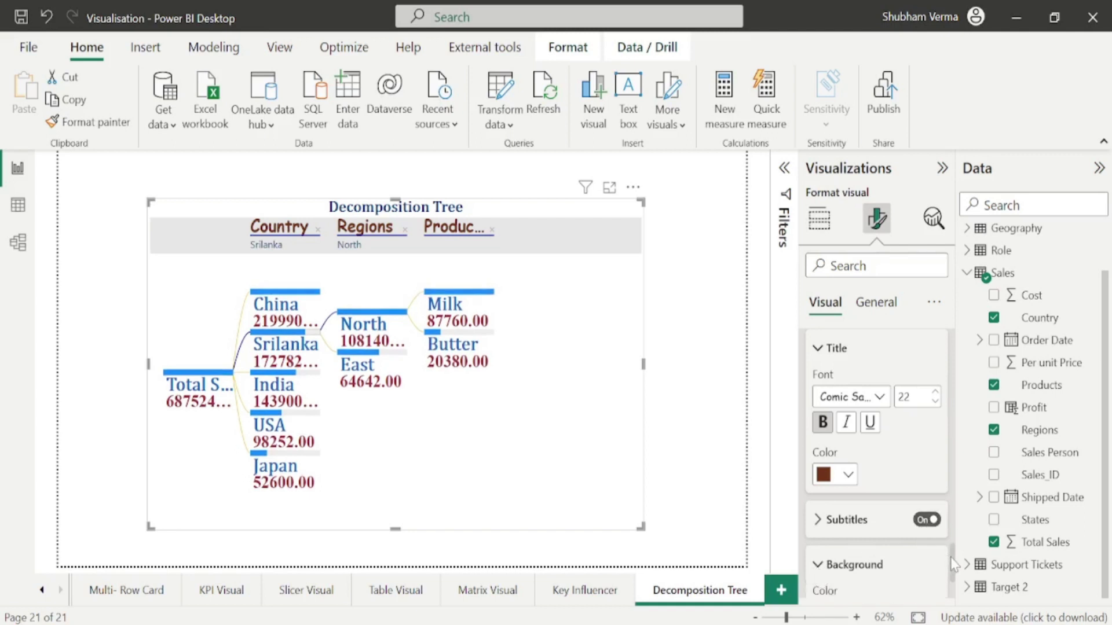
{"action": "scroll", "coordinate": [918, 559], "scroll_direction": "down", "scroll_amount": 2}
{"action": "left_click", "coordinate": [848, 505]}
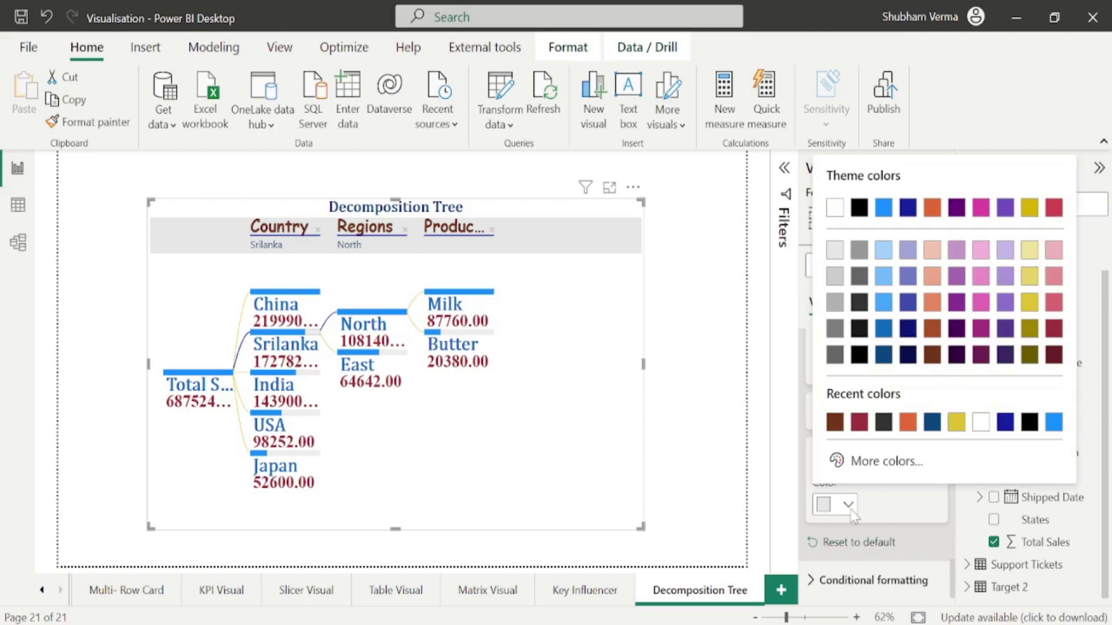
{"action": "left_click", "coordinate": [932, 328]}
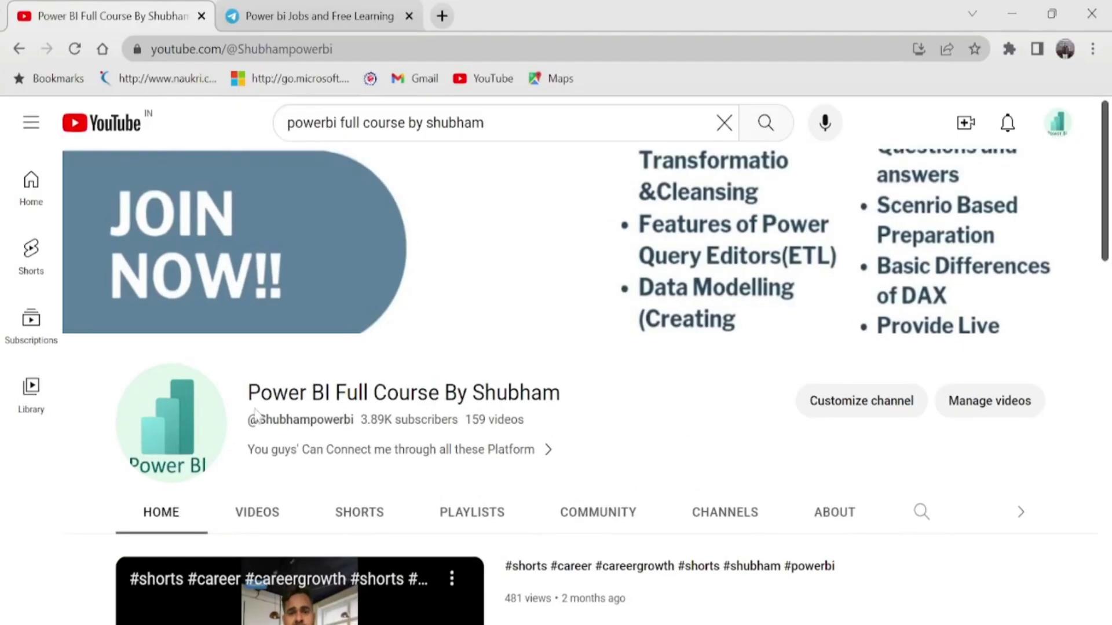
Switch to YouTube and browse the Power BI course channel's popular videos and created playlists.
{"action": "left_click_drag", "start_coordinate": [248, 394], "coordinate": [610, 403]}
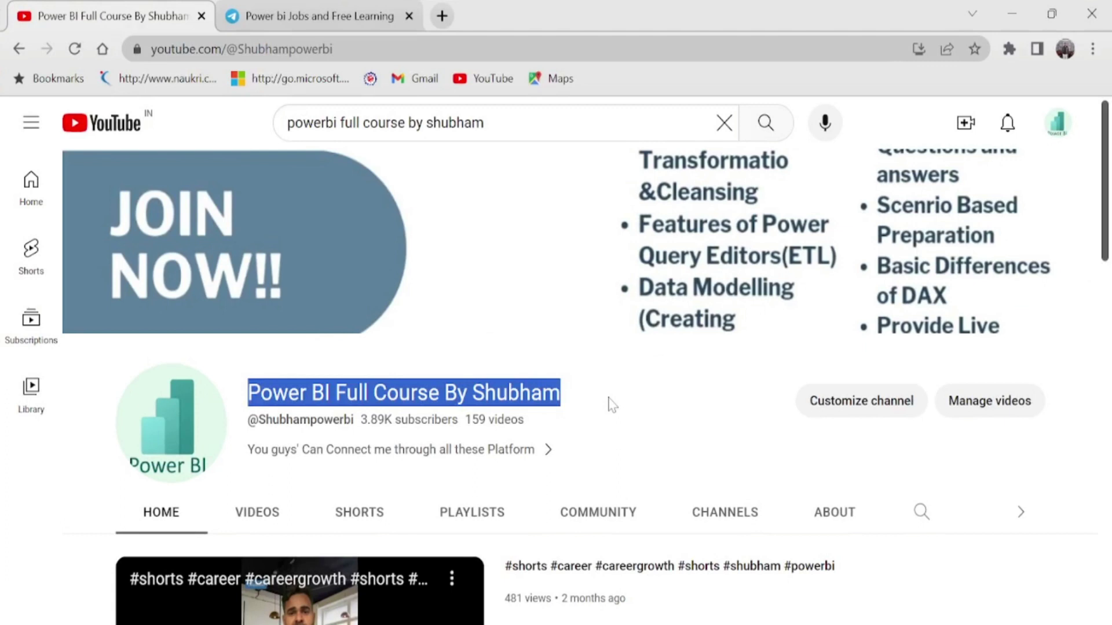
{"action": "left_click_drag", "start_coordinate": [1106, 174], "coordinate": [1109, 506]}
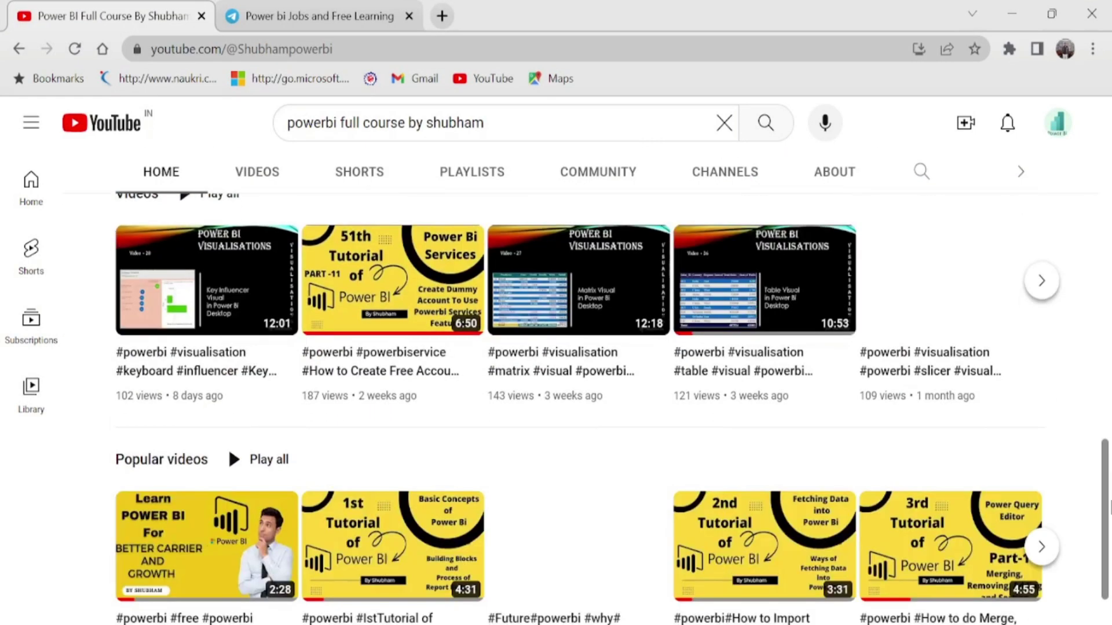
{"action": "left_click", "coordinate": [1042, 548]}
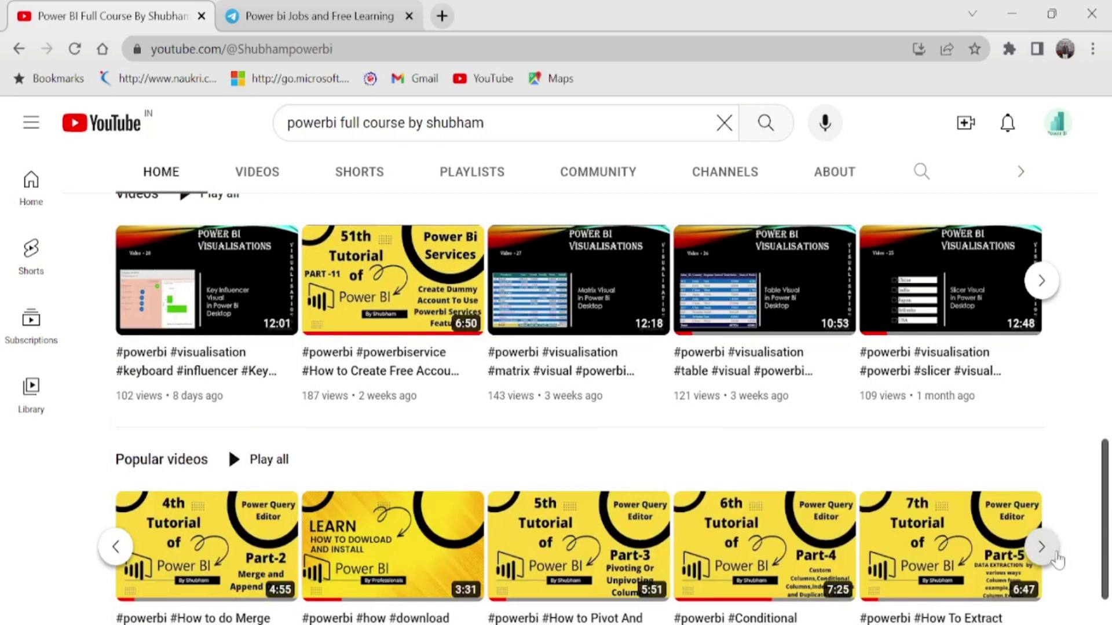
{"action": "left_click", "coordinate": [472, 180]}
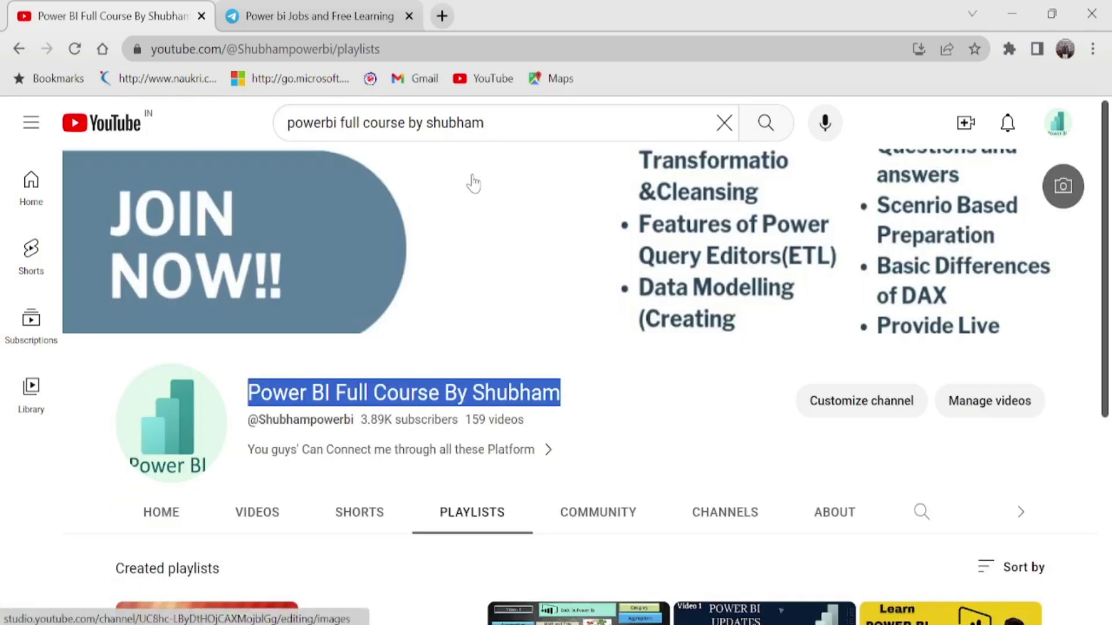
{"action": "left_click_drag", "start_coordinate": [1107, 151], "coordinate": [1109, 365]}
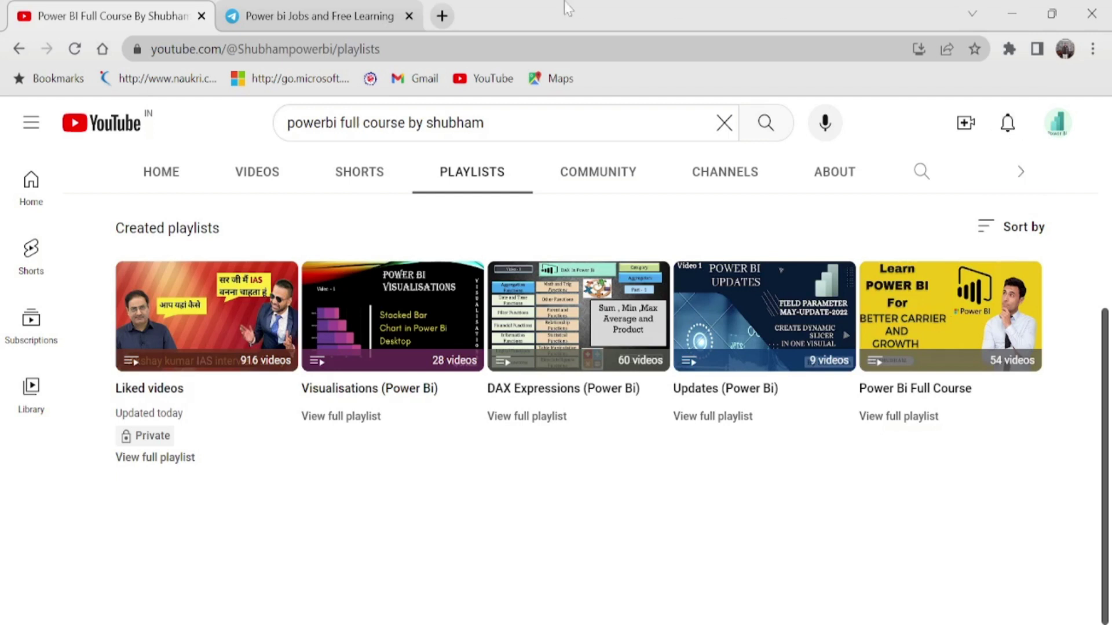
Switch to the Power bi Jobs and Free Learning group in Telegram and look through its recent job postings and training messages.
{"action": "left_click", "coordinate": [305, 11]}
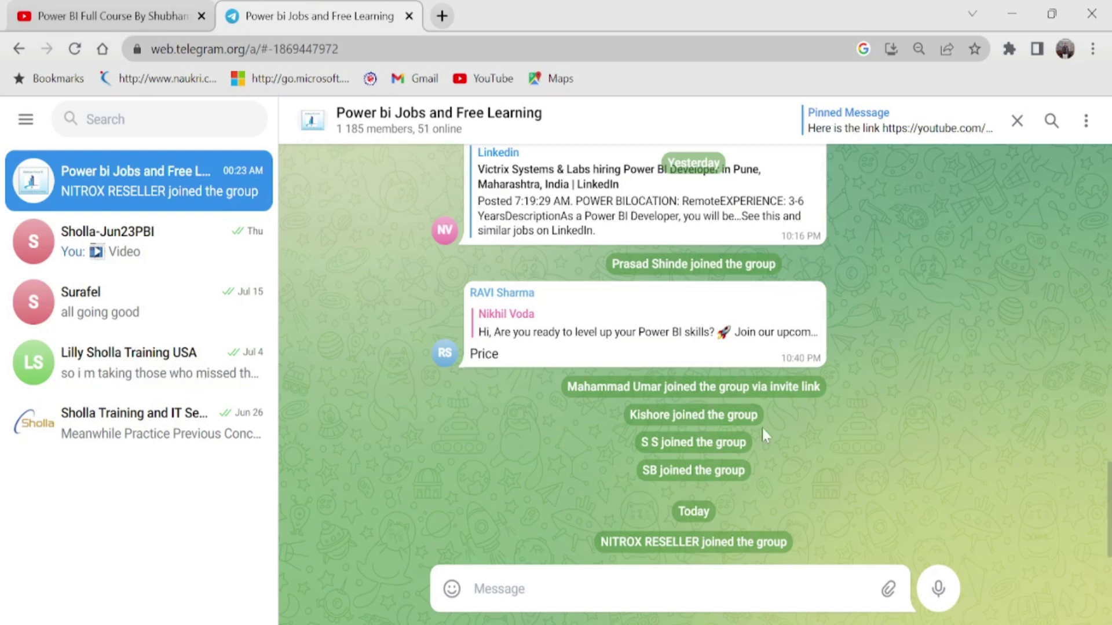
{"action": "scroll", "coordinate": [1108, 486], "scroll_direction": "up", "scroll_amount": 1}
{"action": "left_click_drag", "start_coordinate": [1108, 486], "coordinate": [1093, 211]}
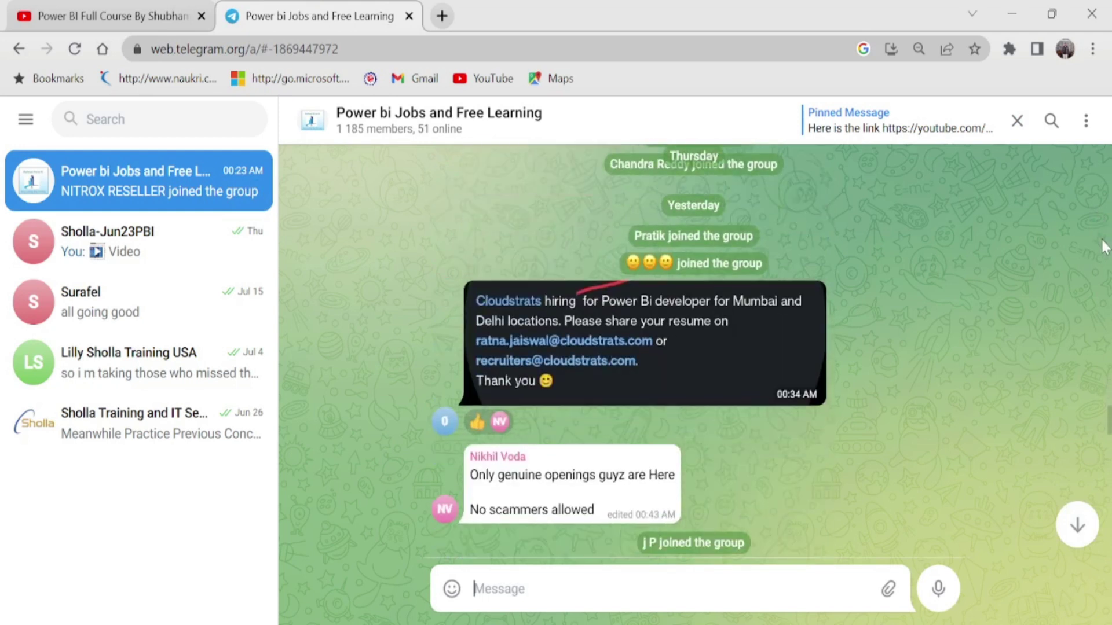
{"action": "scroll", "coordinate": [1103, 248], "scroll_direction": "down", "scroll_amount": 12}
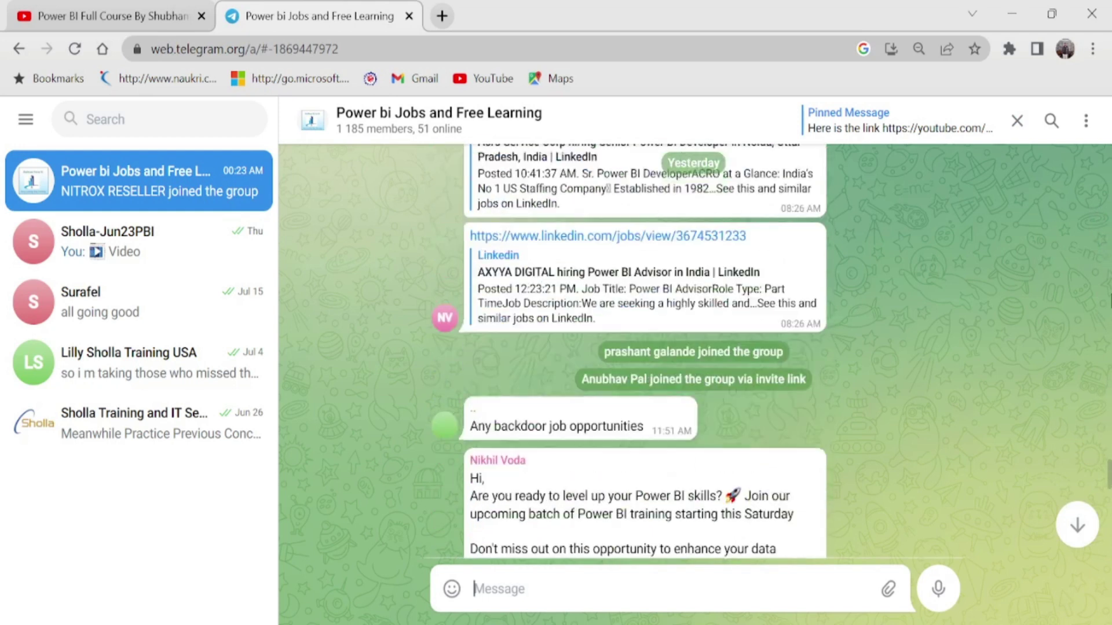
{"action": "scroll", "coordinate": [629, 351], "scroll_direction": "down", "scroll_amount": 1}
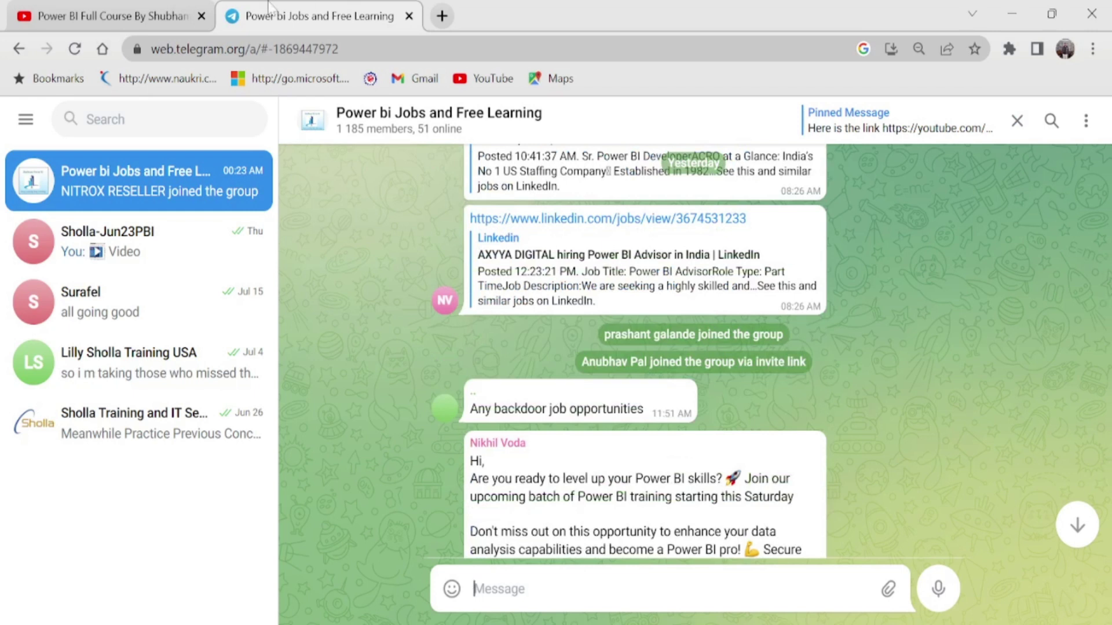
Return to the Power BI course channel on YouTube and view its banner and channel details above the playlists.
{"action": "left_click", "coordinate": [155, 15]}
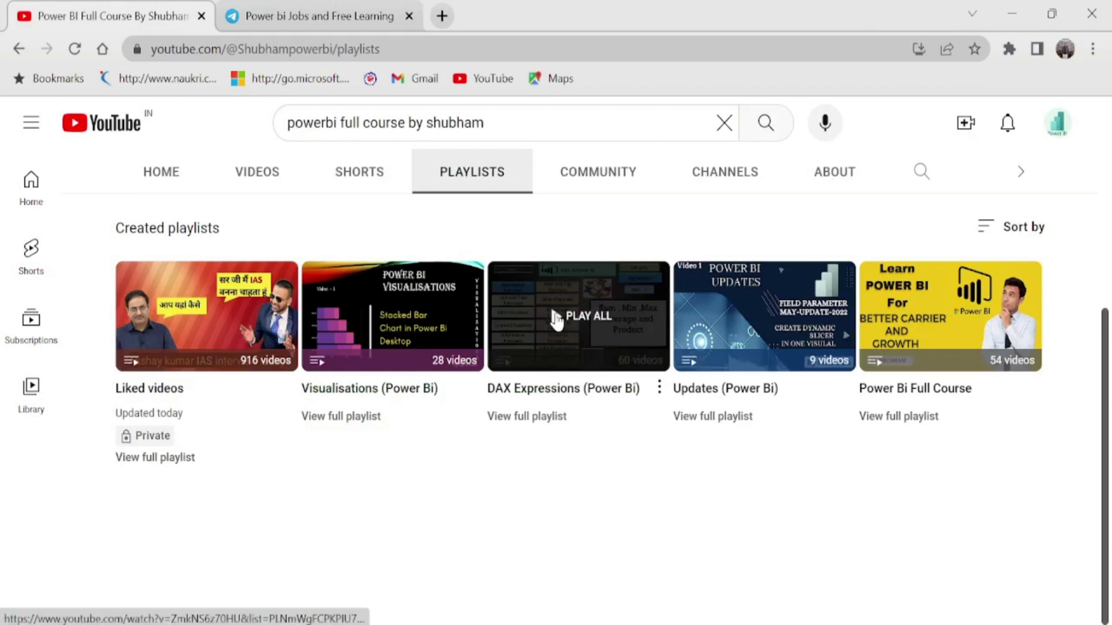
{"action": "left_click", "coordinate": [1109, 289]}
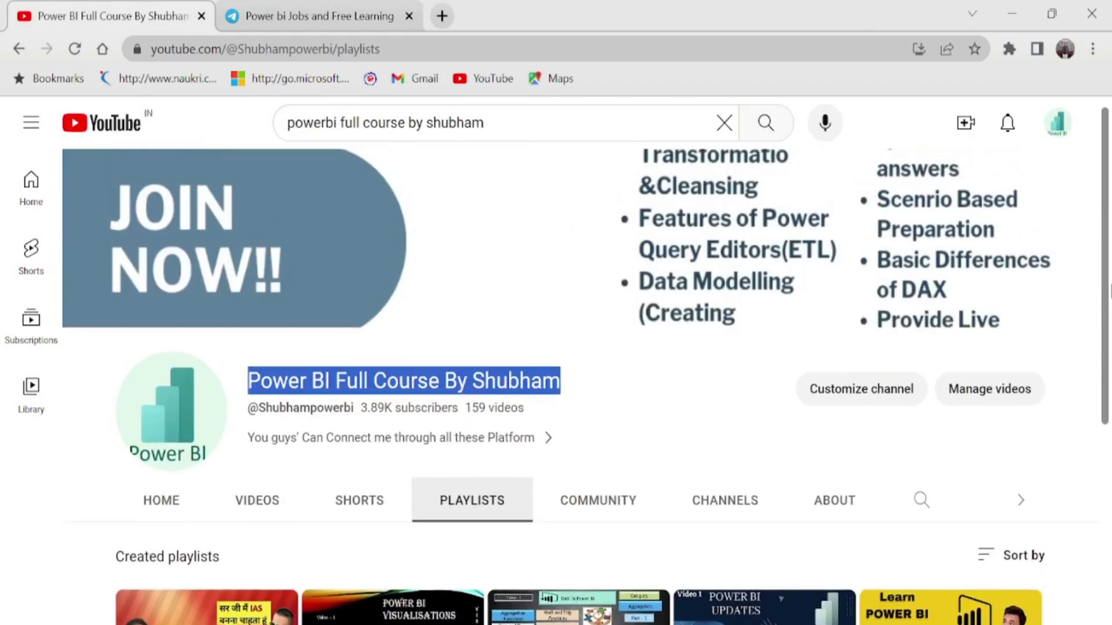